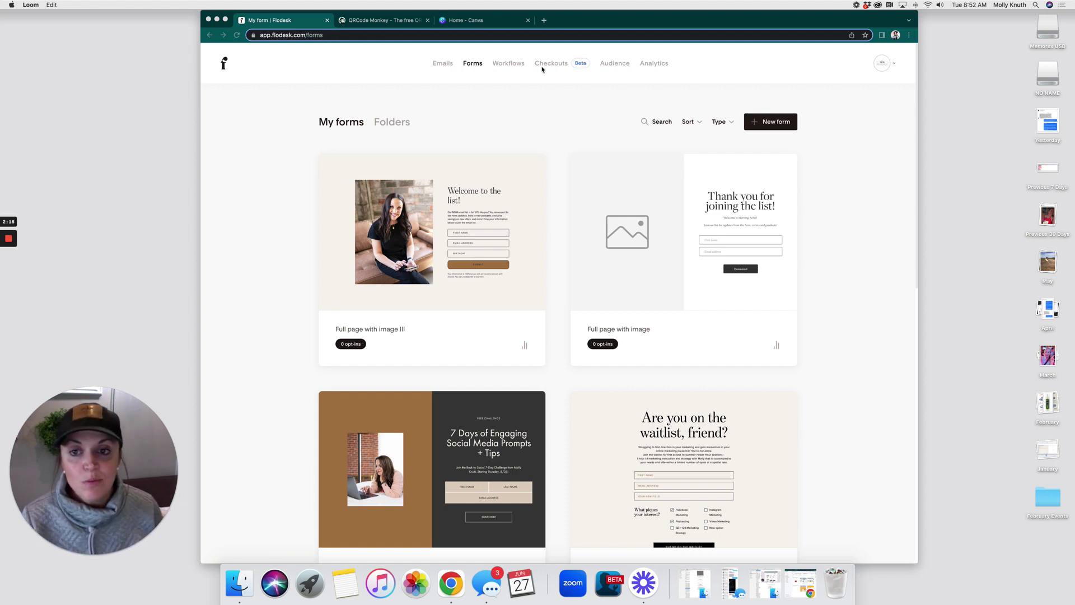
Open mollyknuthmedia.com/shop in a new browser tab and open the info page of the 1 Hour Strategy Session.
click(544, 21)
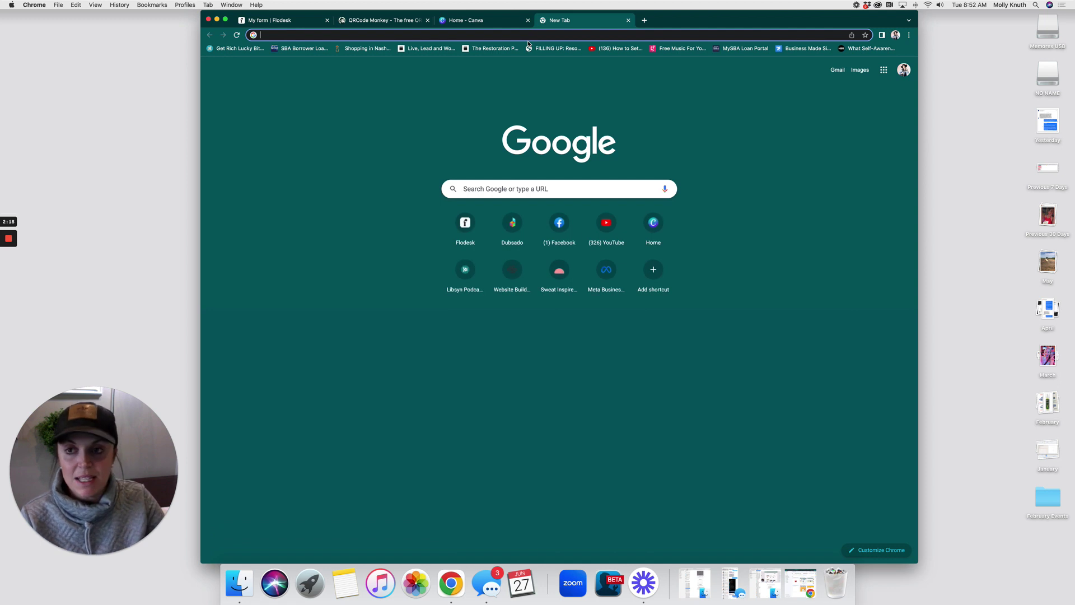
text(mollyknuthmedia.com/shop)
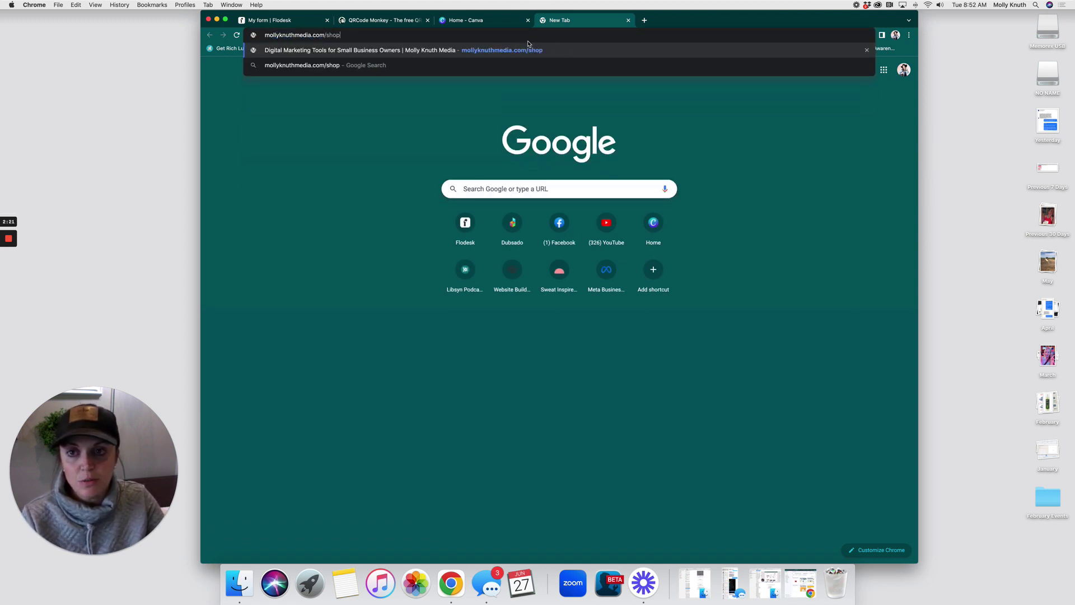
key(Return)
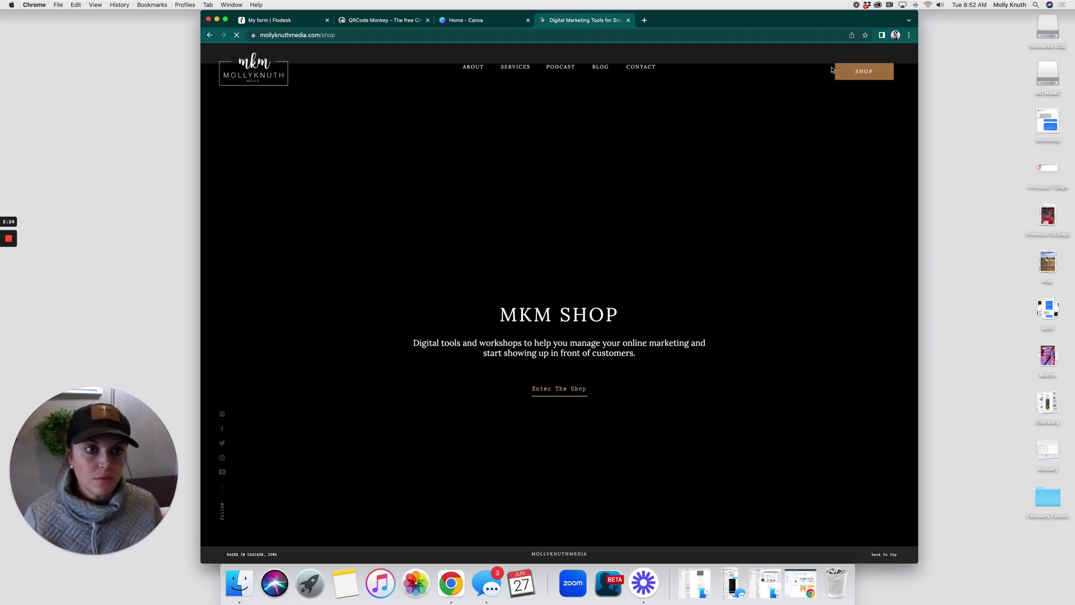
scroll(753, 268, down, 10)
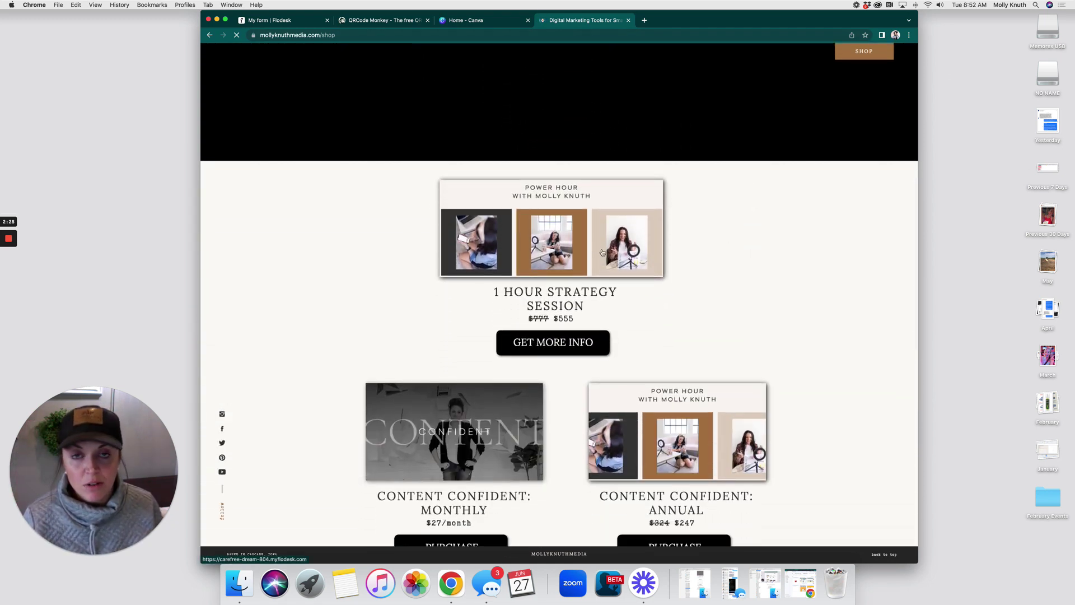
click(574, 348)
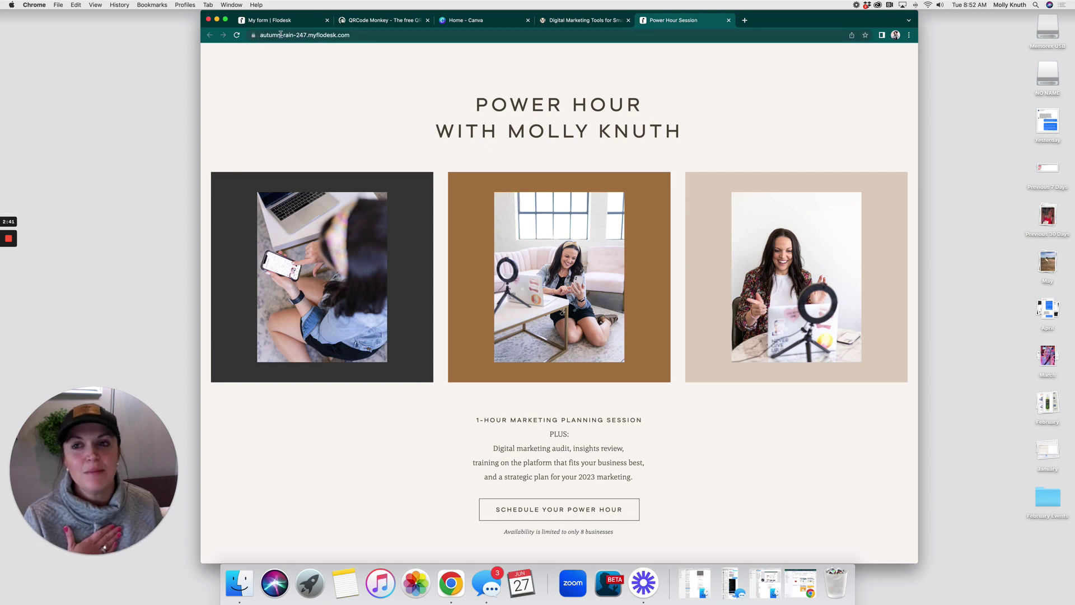
Copy the Power Hour page's address and create a QR code for that URL in QRCode Monkey.
click(363, 37)
key(super+c)
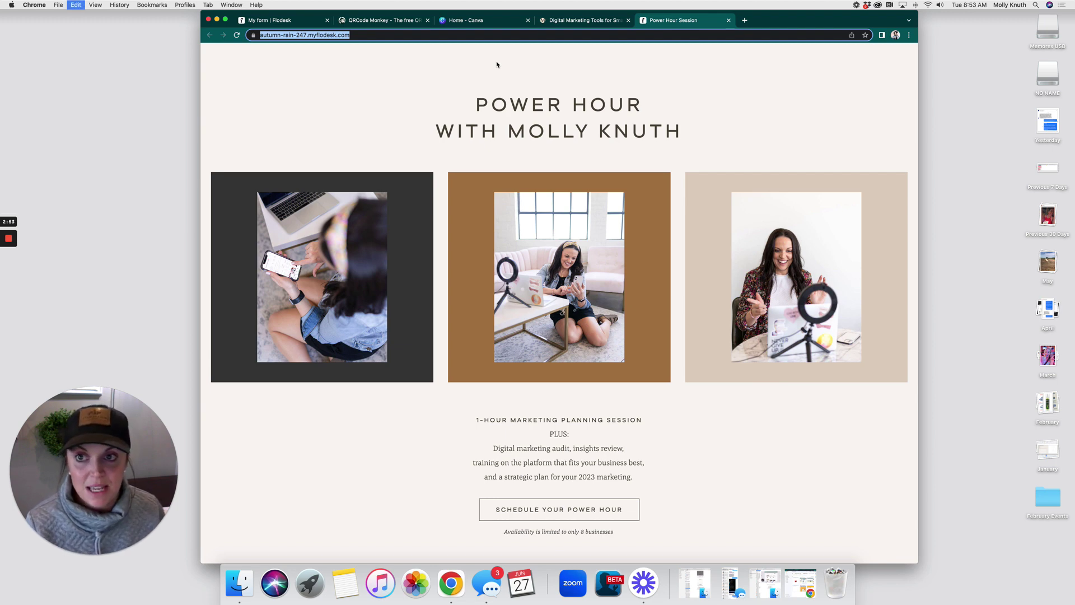
click(386, 22)
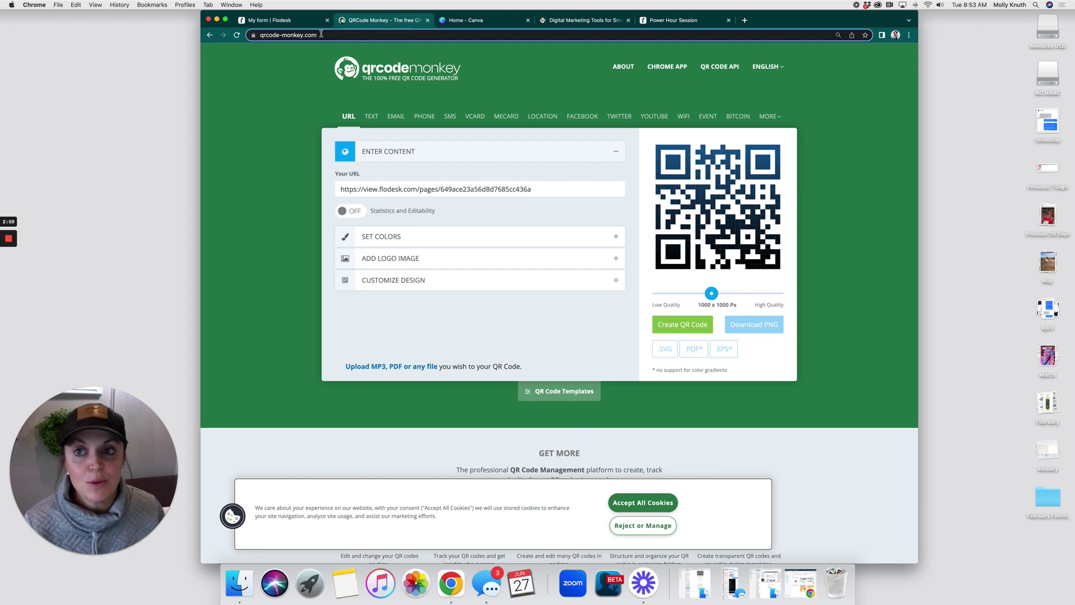
triple_click(364, 188)
key(super+v)
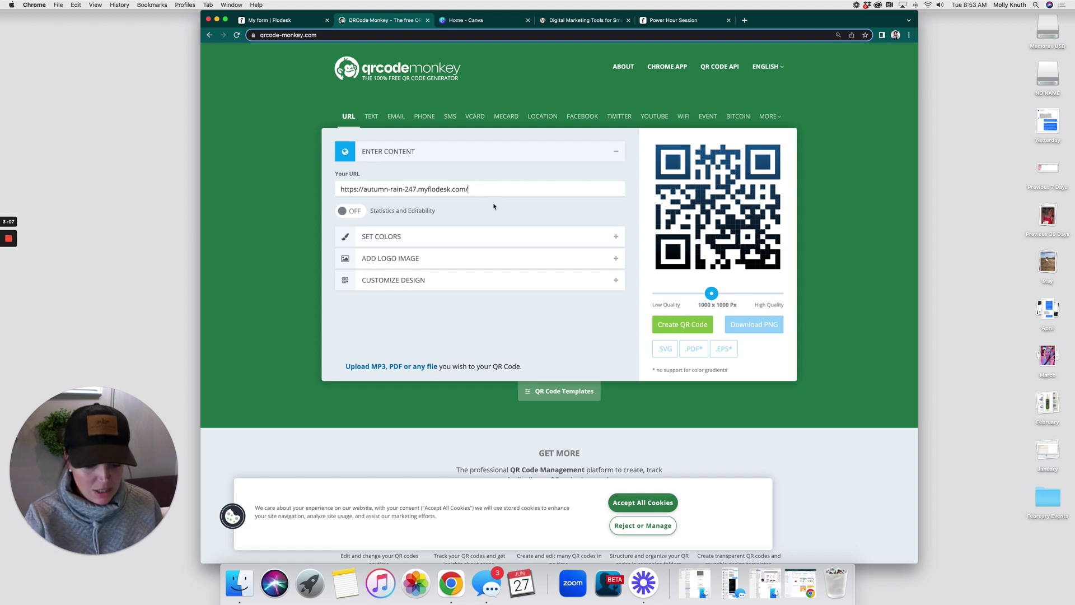
click(682, 324)
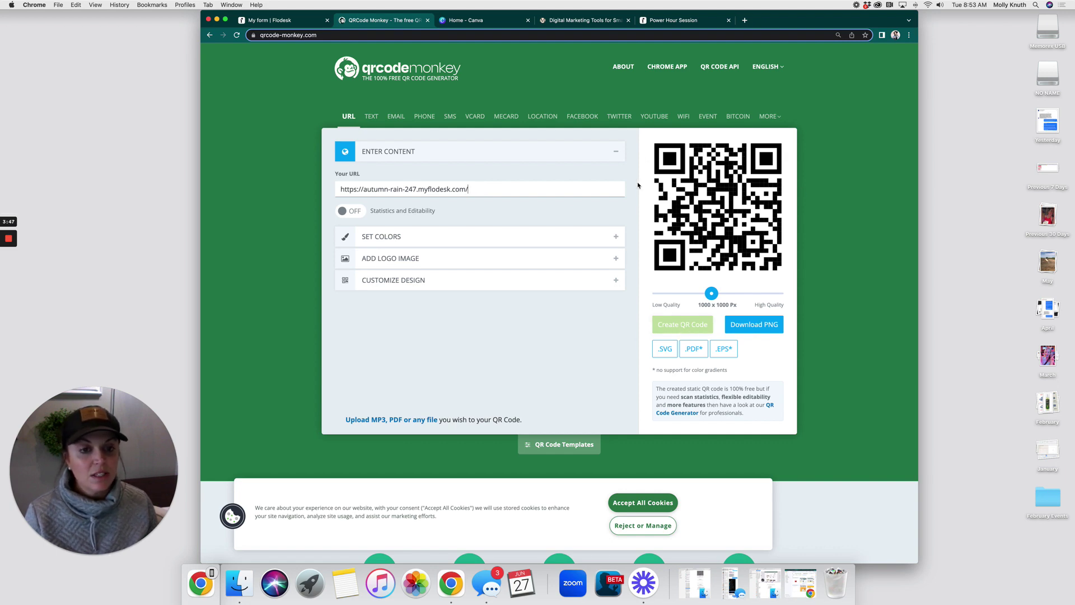
Download the QR code as a PNG, view the downloaded qr-code.png and close the preview.
click(748, 325)
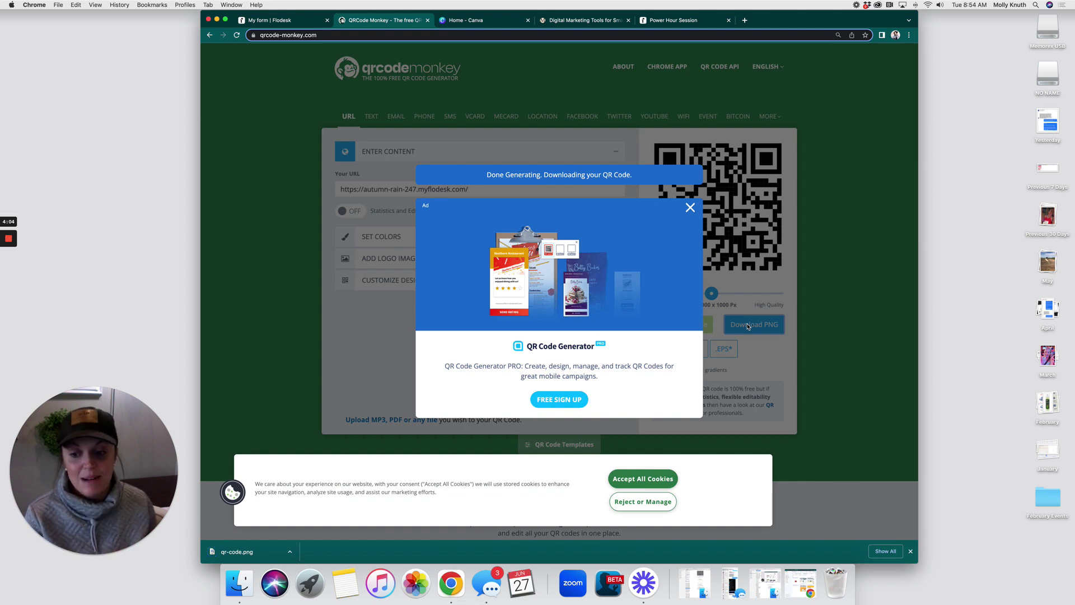
click(246, 552)
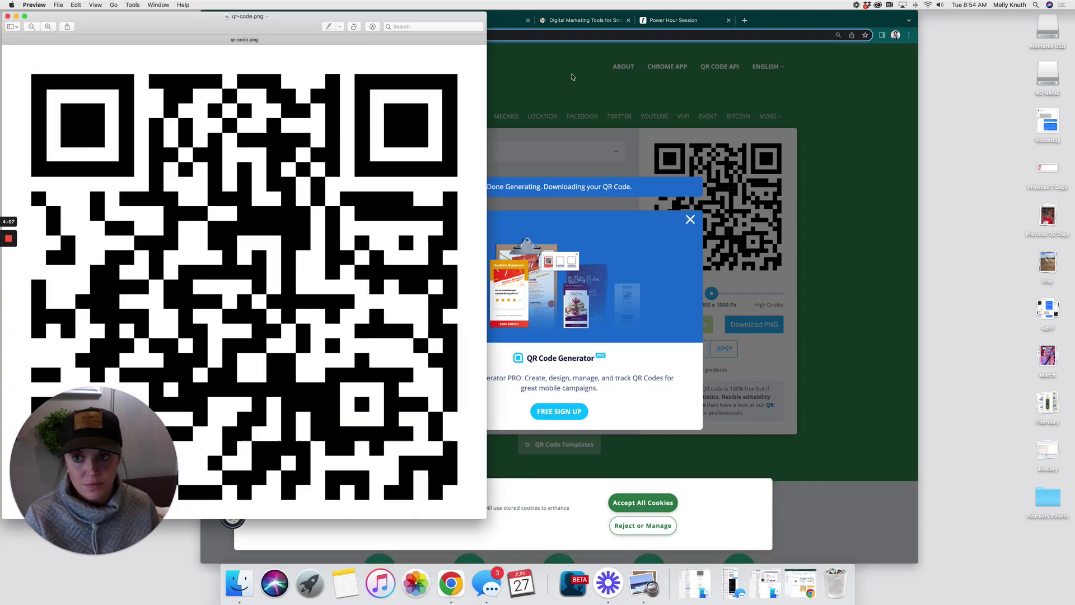
drag(174, 16, 546, 13)
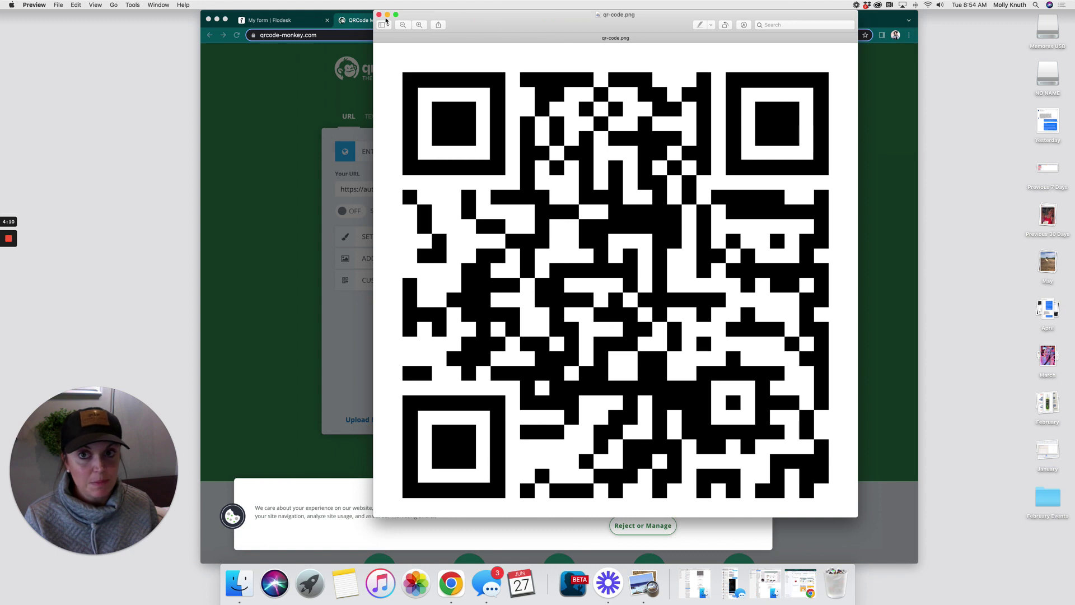
click(379, 15)
Switch to Canva, find "flyers with qr code" templates and start customizing the Yellow Minimalist Scan QR to Get Discount Flyer.
click(460, 21)
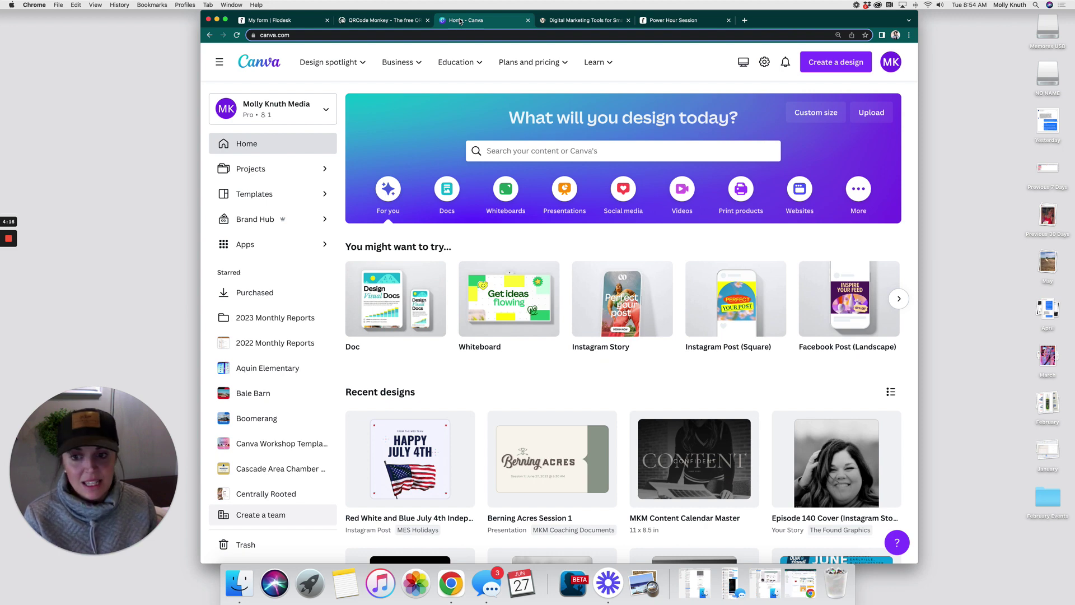
click(552, 148)
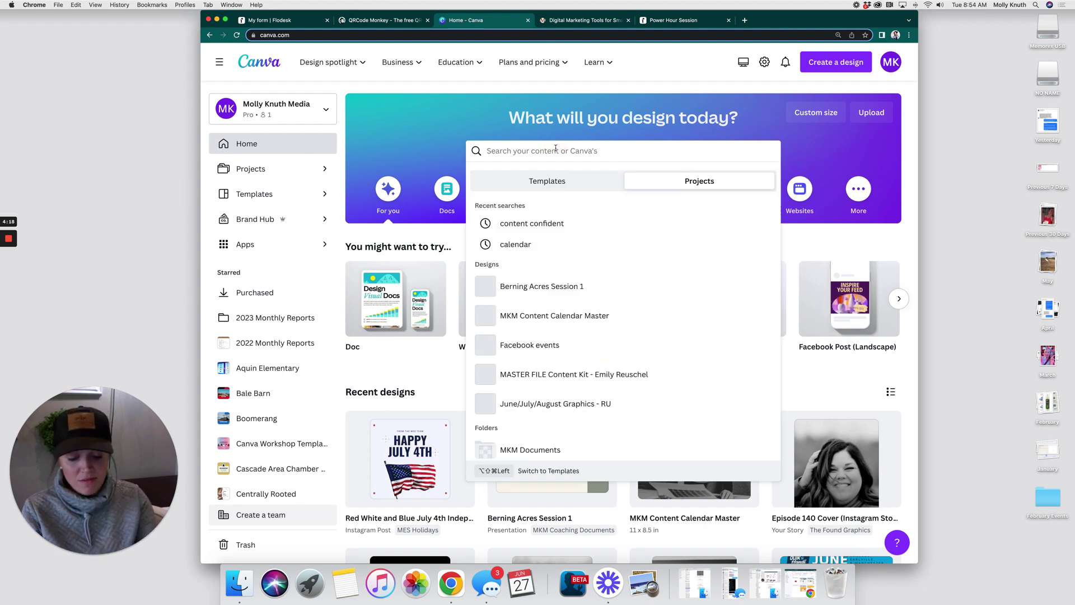
text(qr code)
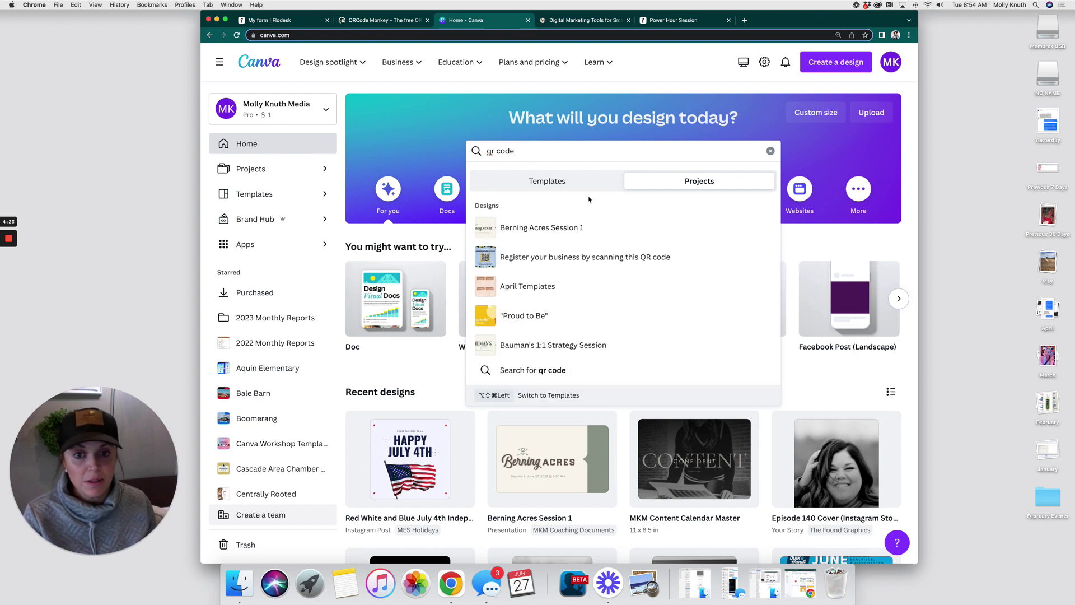
click(580, 182)
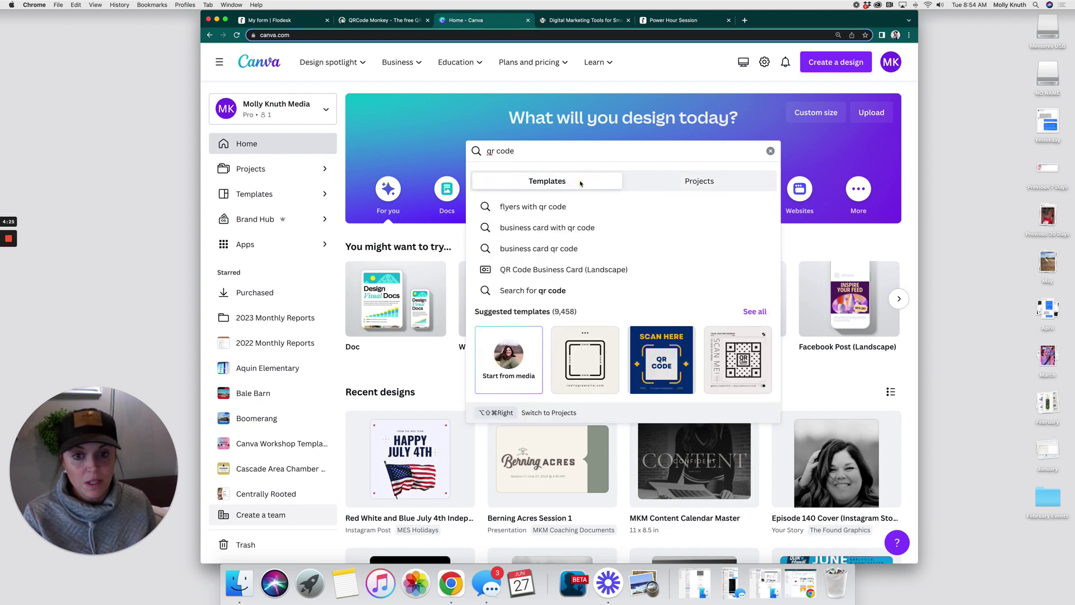
click(548, 208)
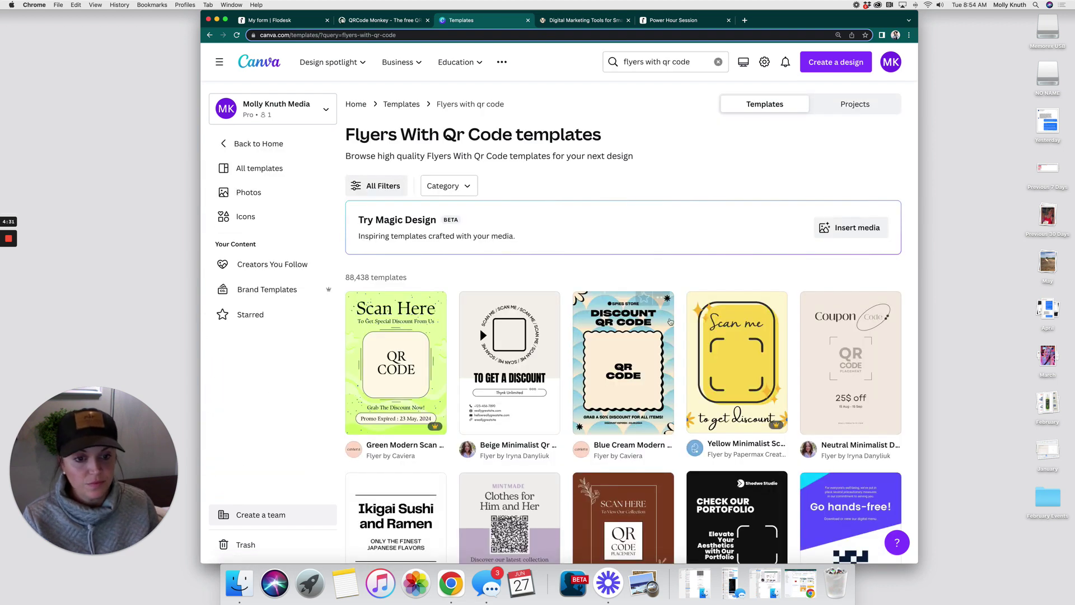
click(722, 381)
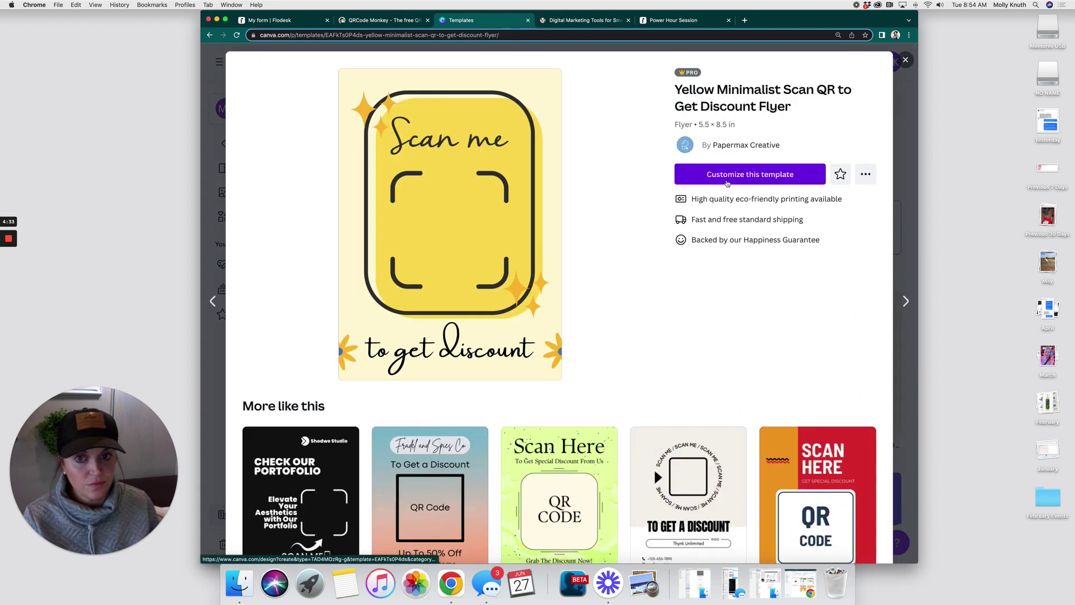
click(727, 182)
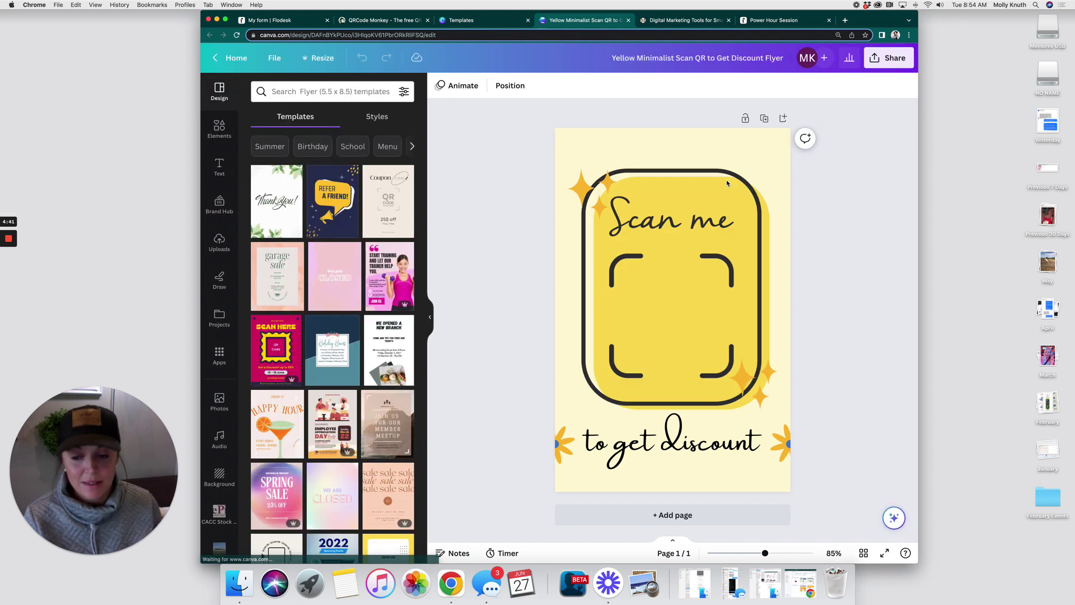
Replace the "to get discount" text on the flyer with "to get more info".
click(668, 432)
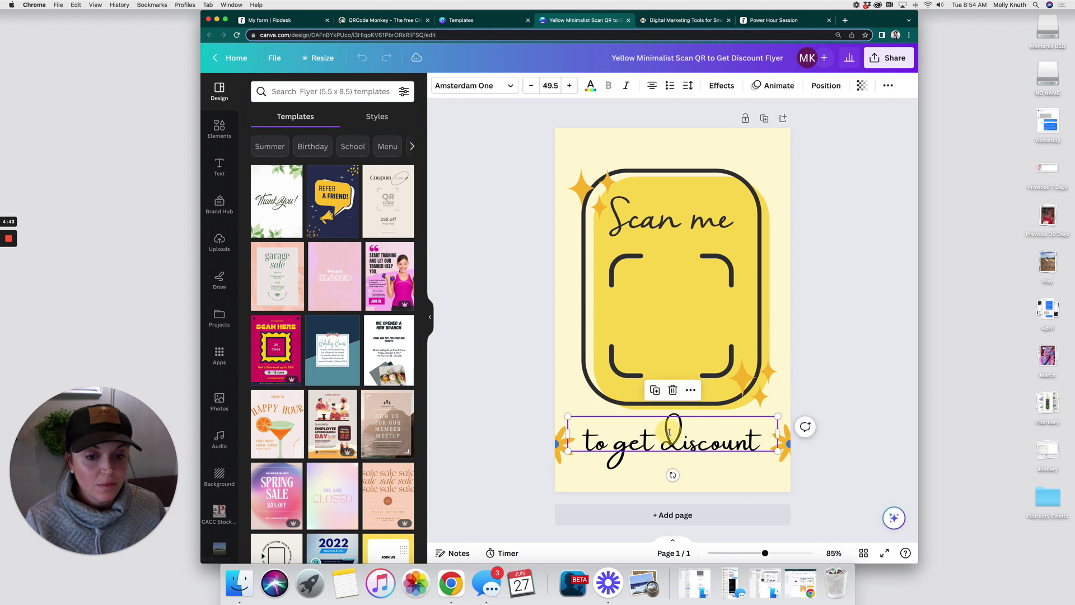
text(to)
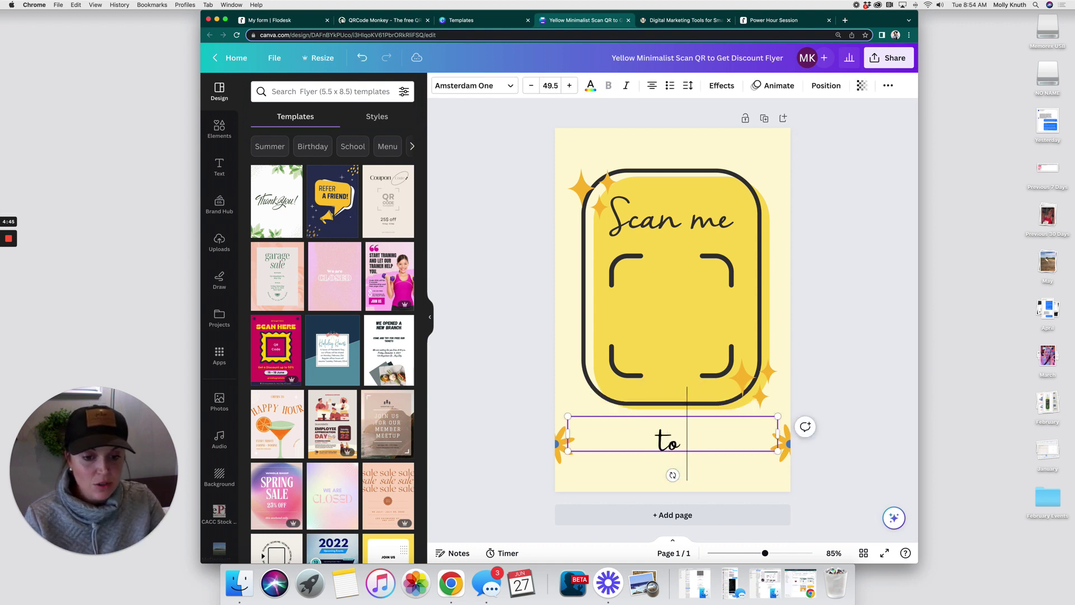
text( get more info)
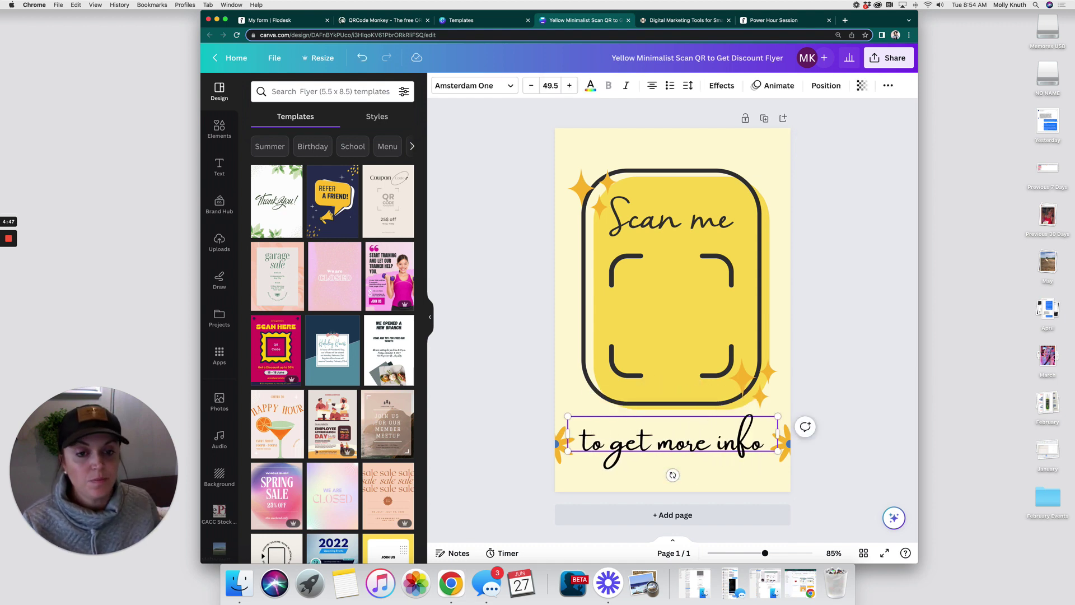
click(855, 358)
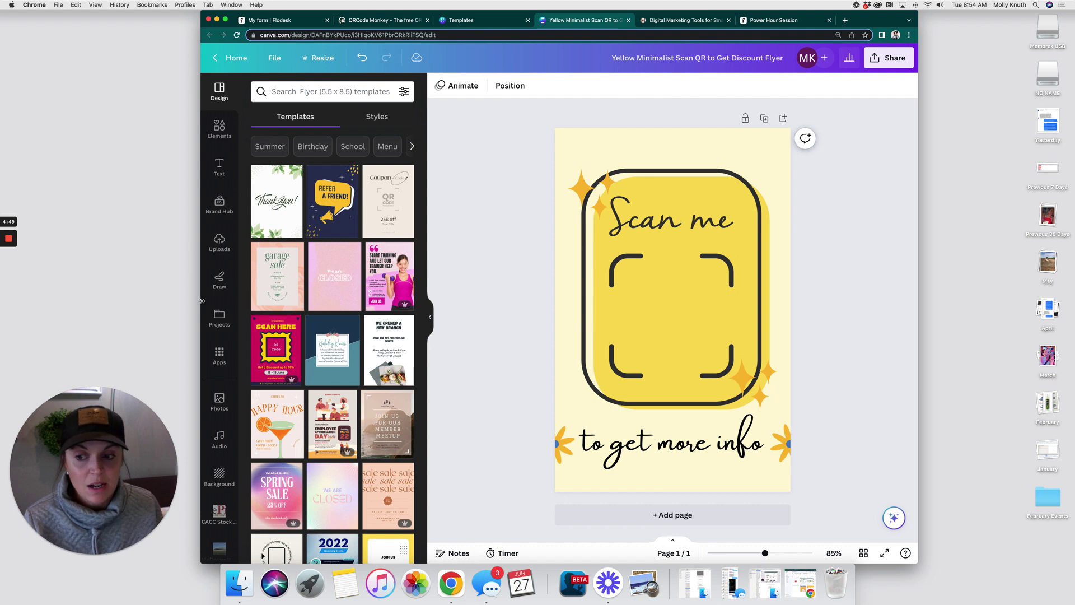
Search Canva's apps for "qr" and open the QR Code app.
click(220, 355)
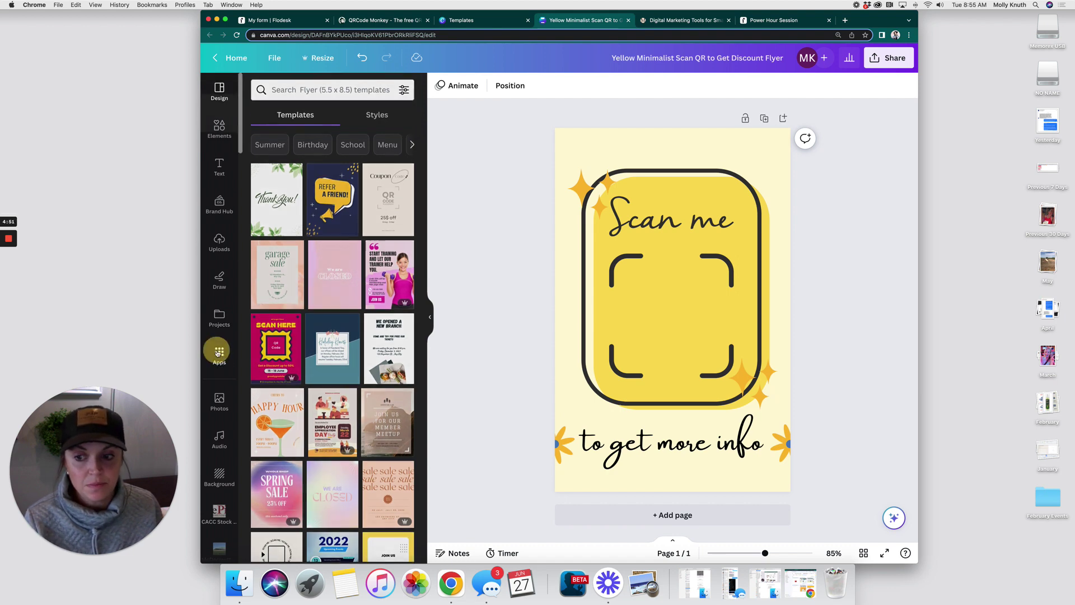
scroll(339, 168, down, 5)
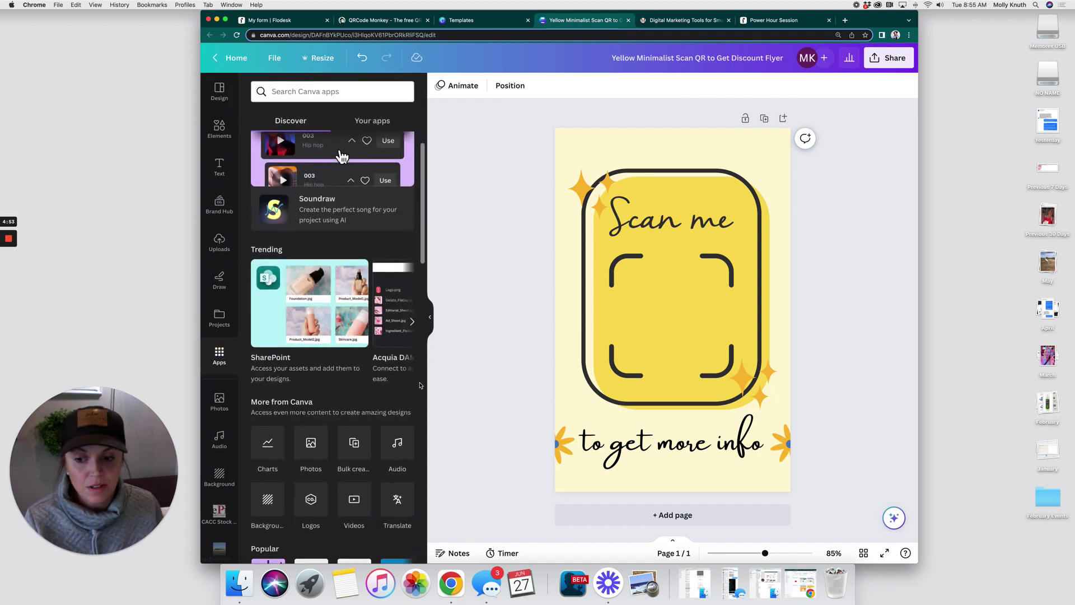
scroll(377, 403, down, 5)
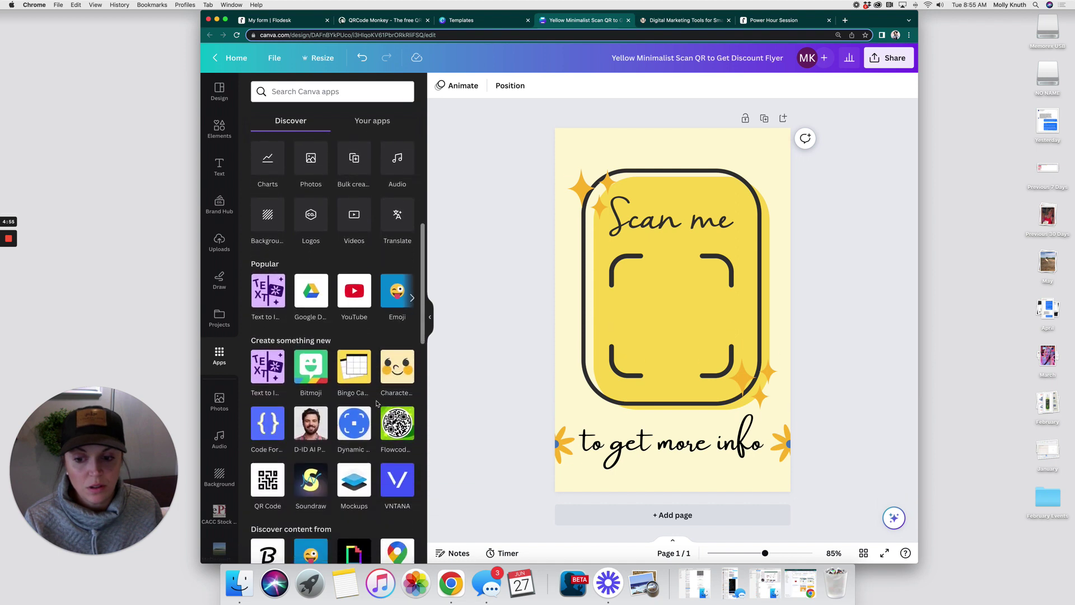
scroll(376, 403, down, 10)
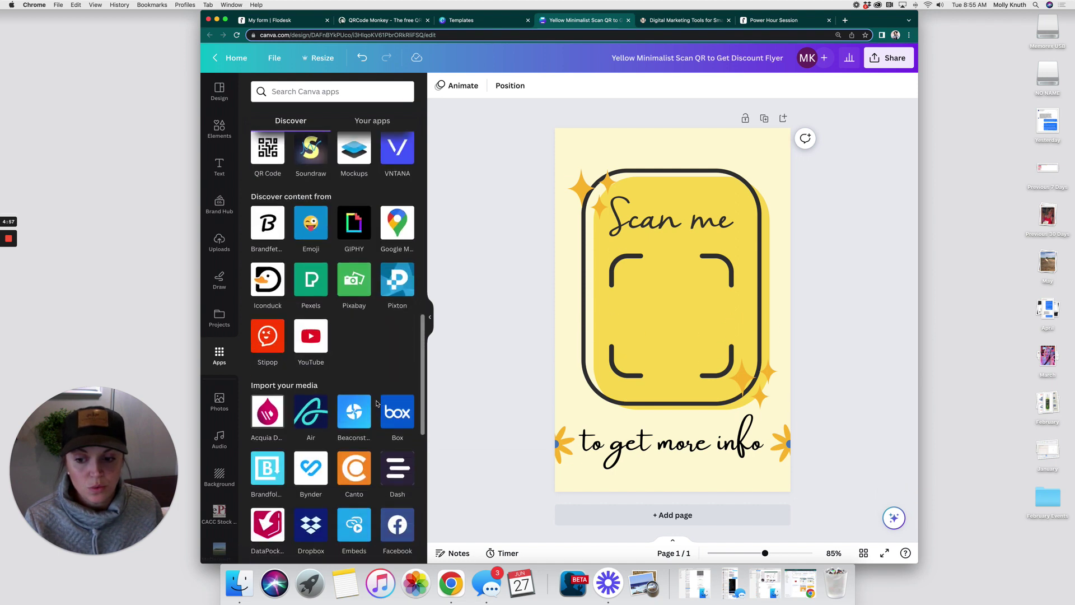
scroll(376, 403, down, 4)
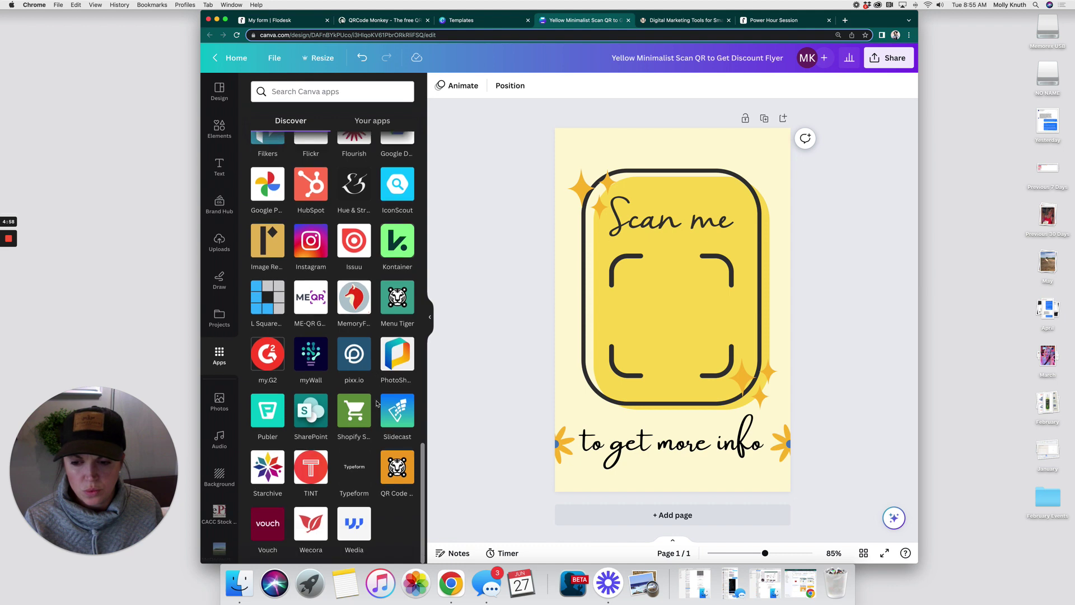
scroll(376, 403, up, 15)
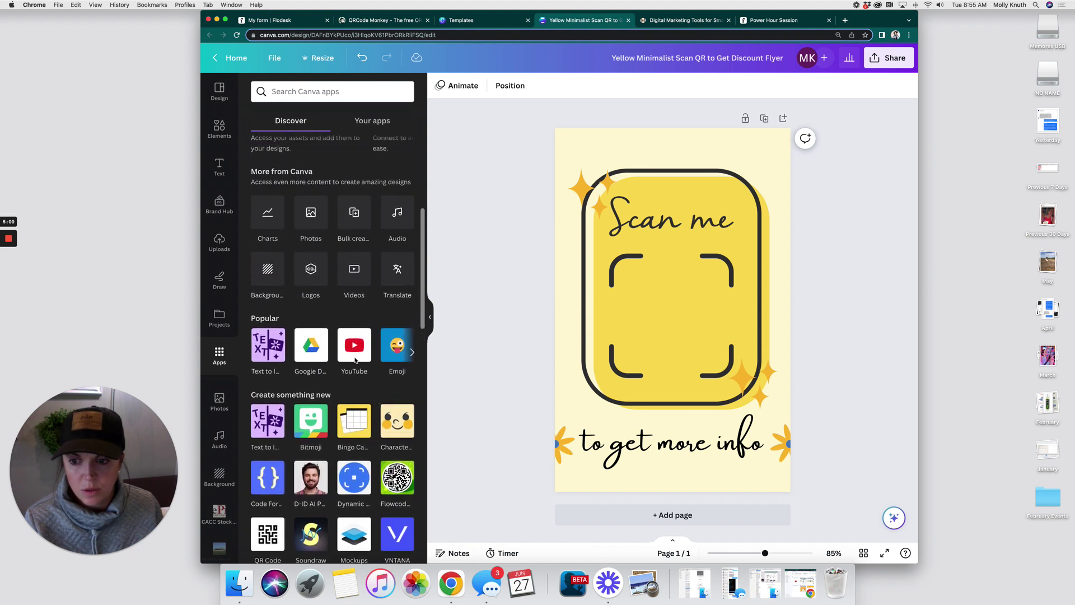
click(313, 93)
text(ar)
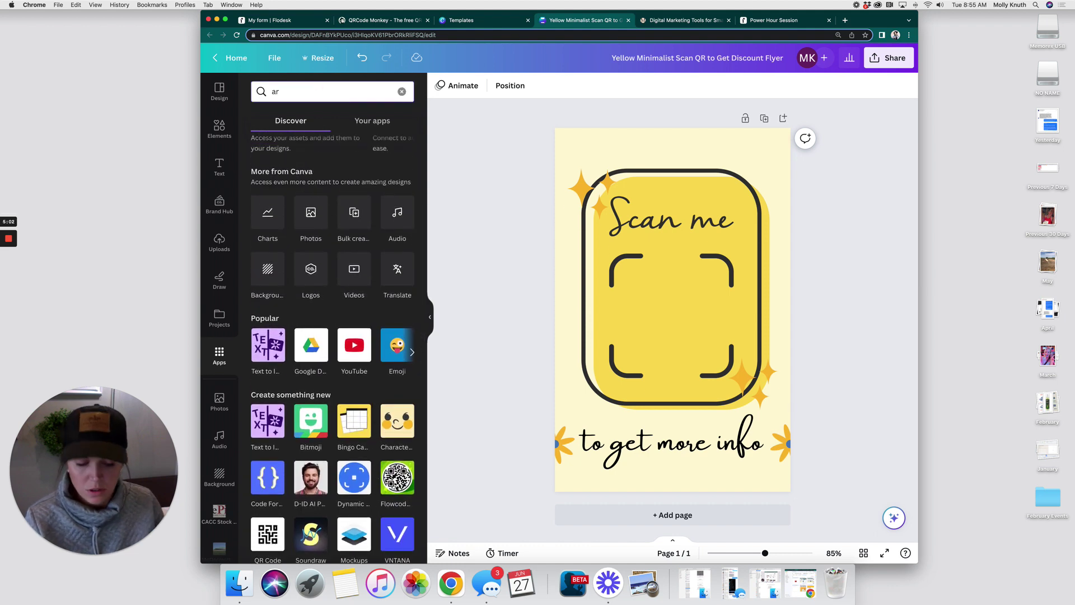
key(BackSpace)
key(BackSpace)
text(qr)
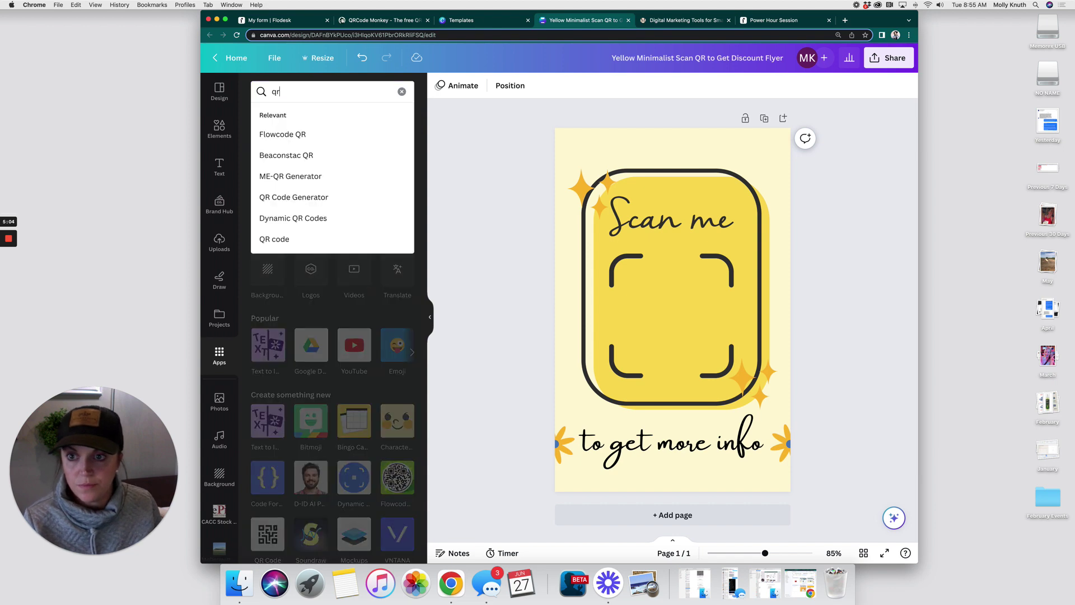
key(Return)
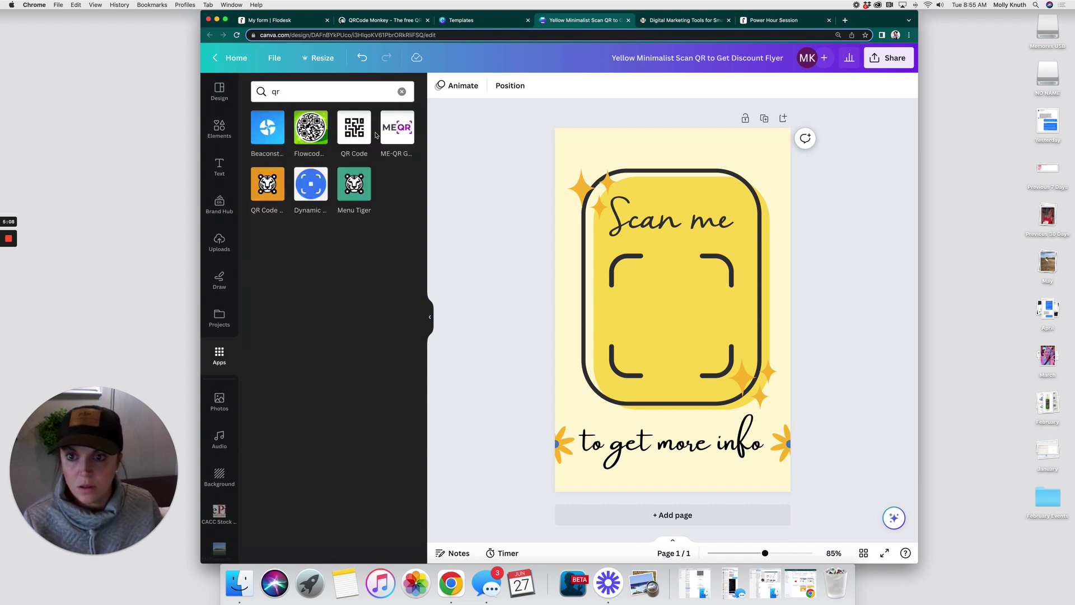
click(356, 130)
click(289, 169)
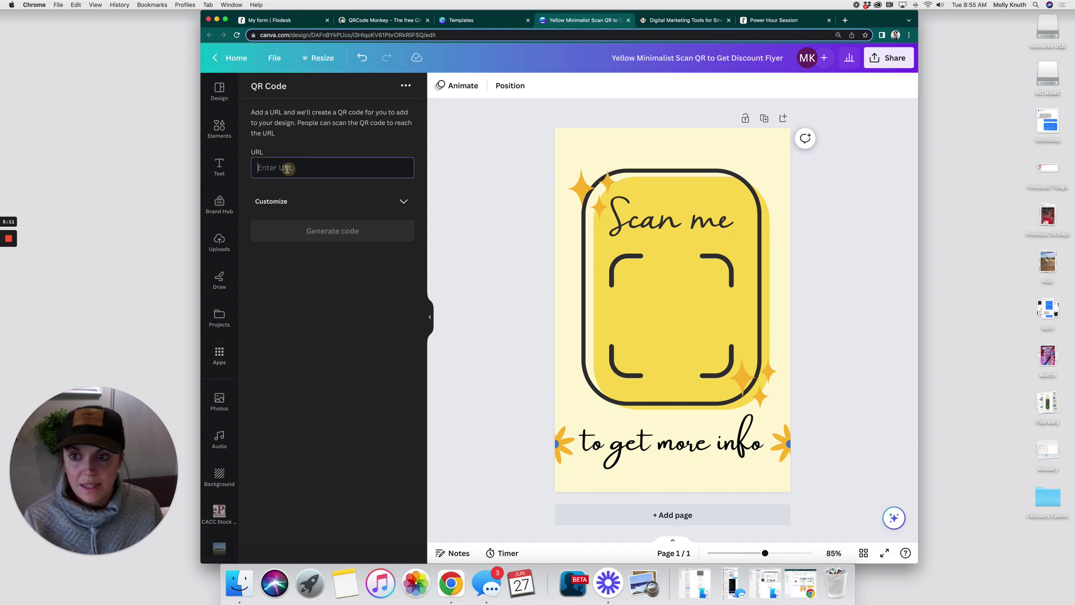
text(https://autumn-rain-247.myflodesk.com/)
click(298, 236)
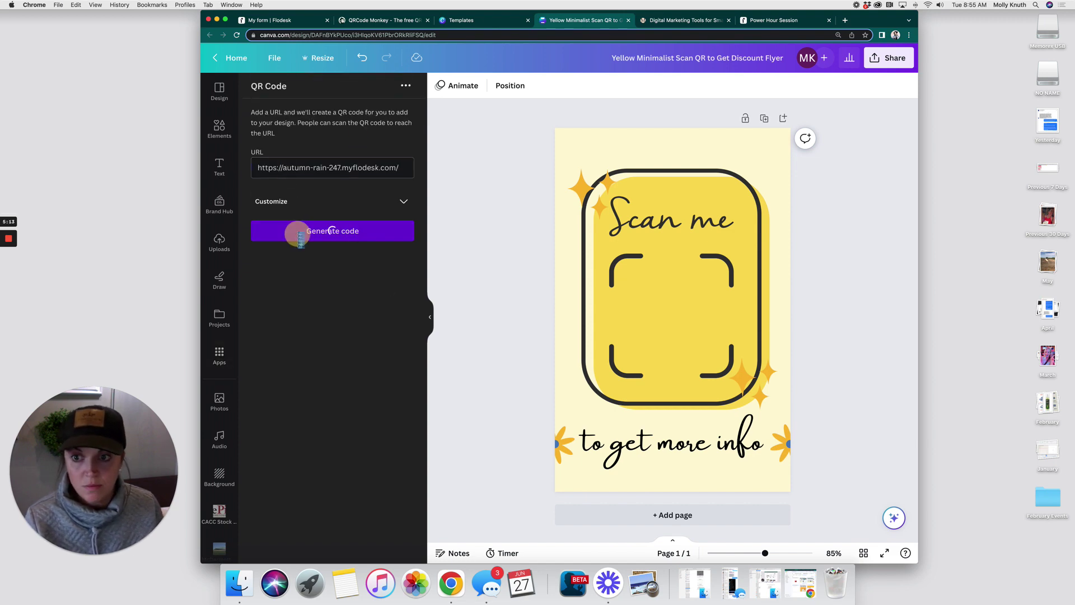
drag(684, 304, 684, 311)
click(804, 304)
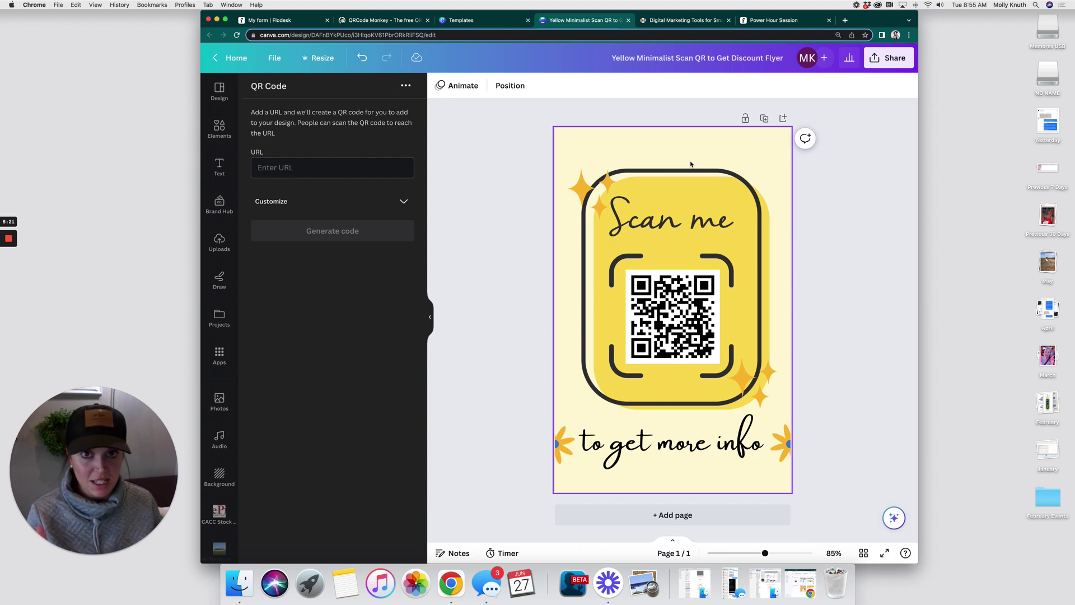
Look through the print product options for the finished yellow flyer, and close its design.
click(873, 65)
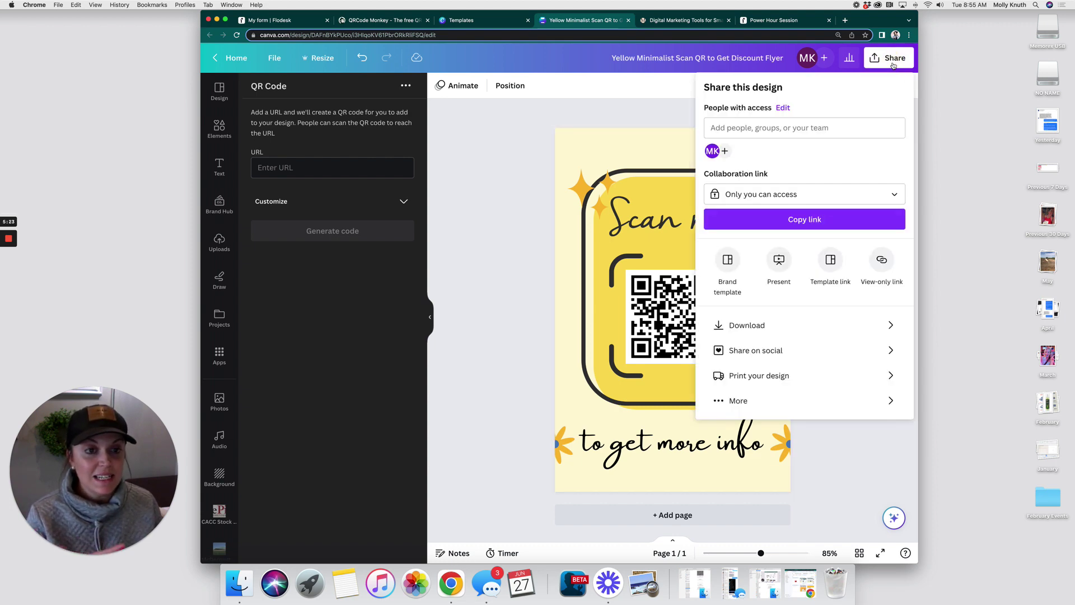
click(808, 377)
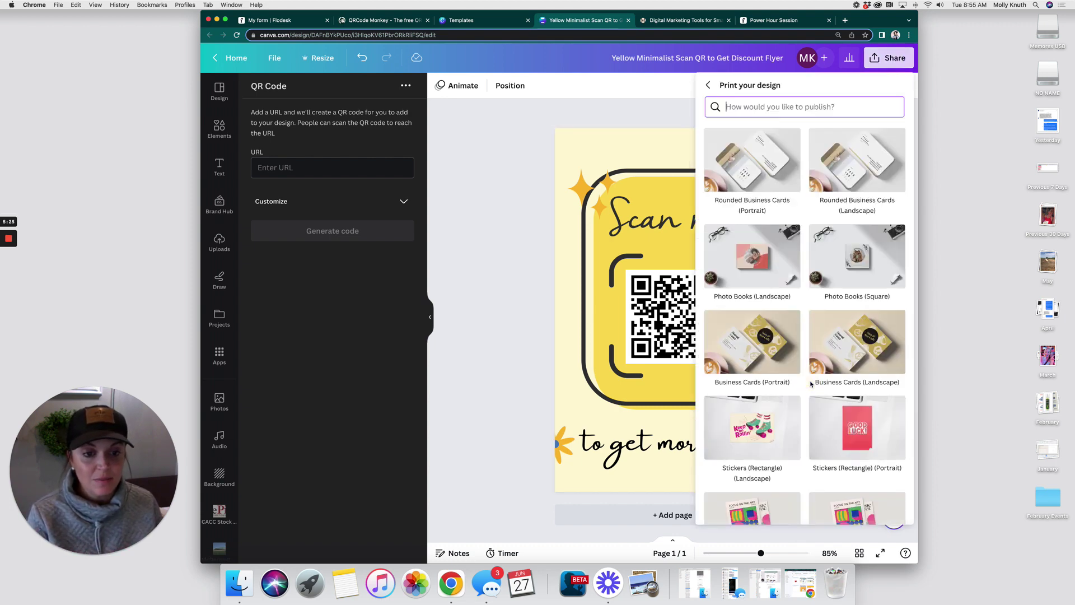
click(528, 288)
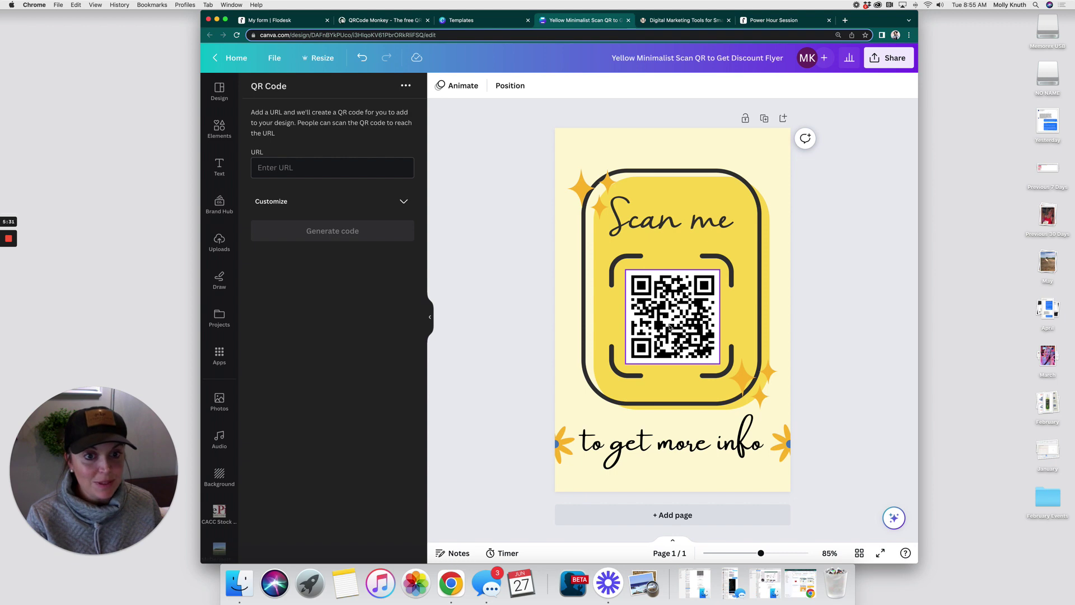
click(628, 20)
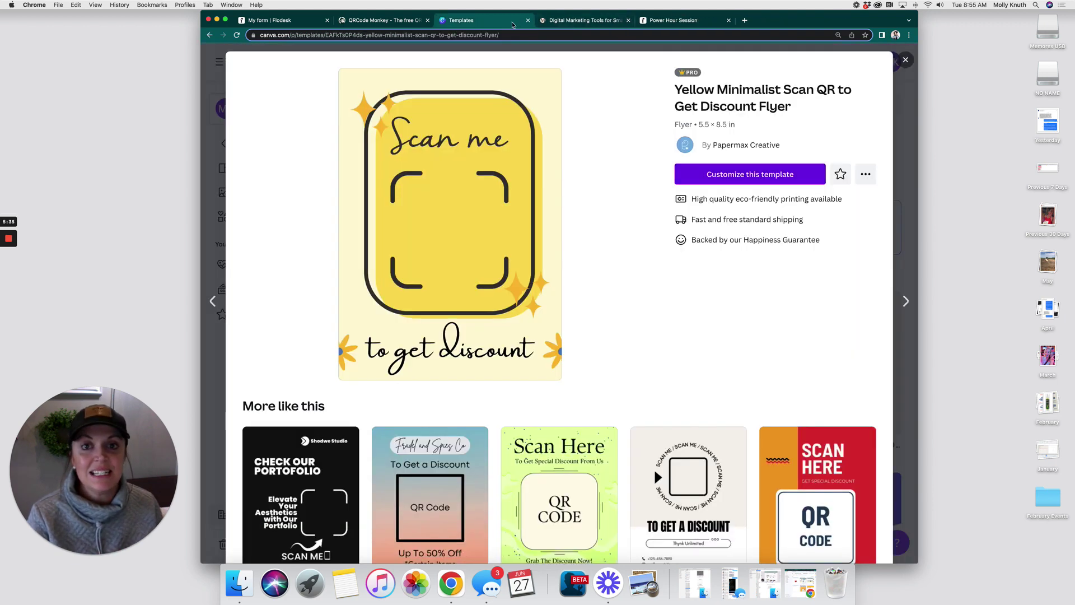
Switch to Flodesk and copy the share page link of the "Full page with image III" form.
click(296, 21)
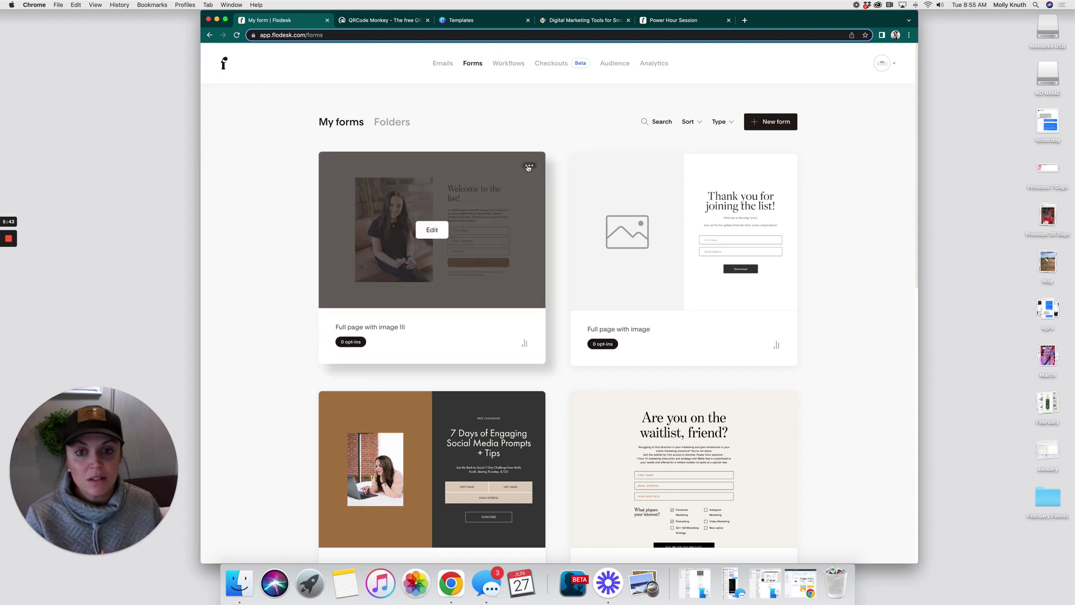
click(528, 167)
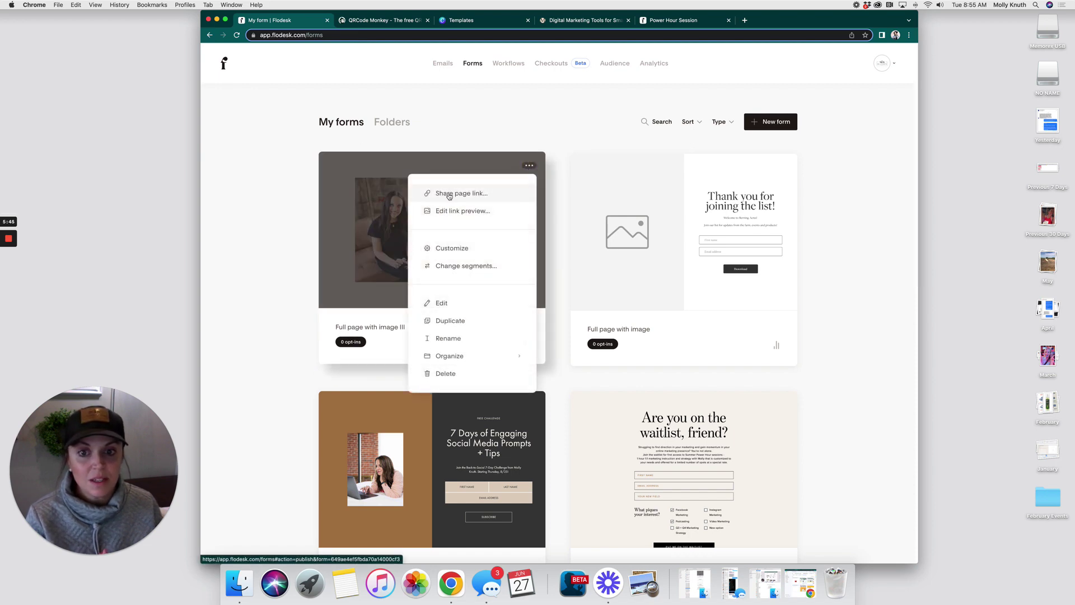
click(449, 194)
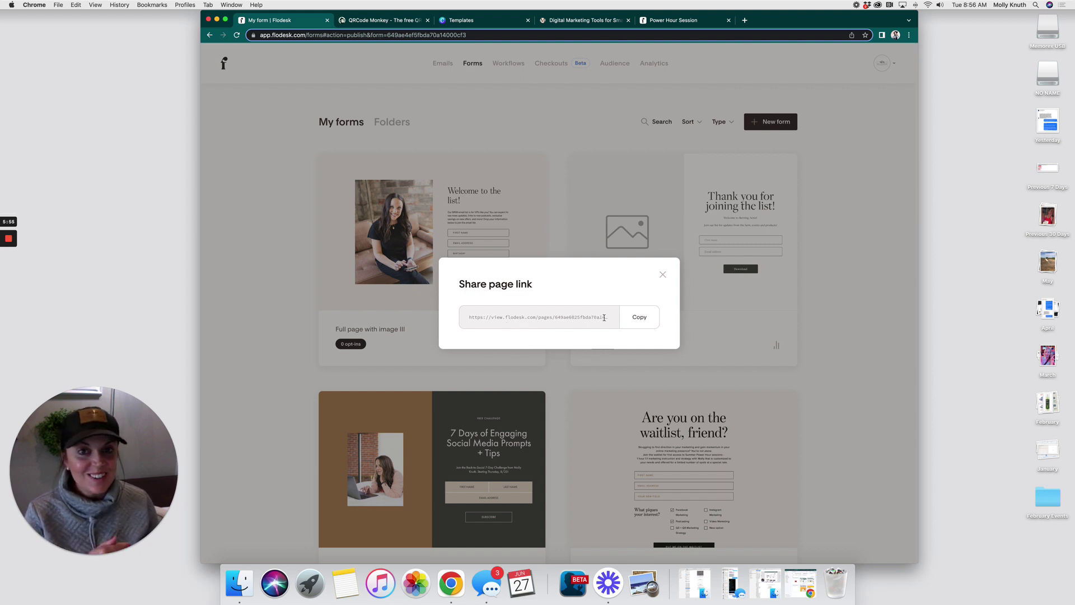
click(636, 320)
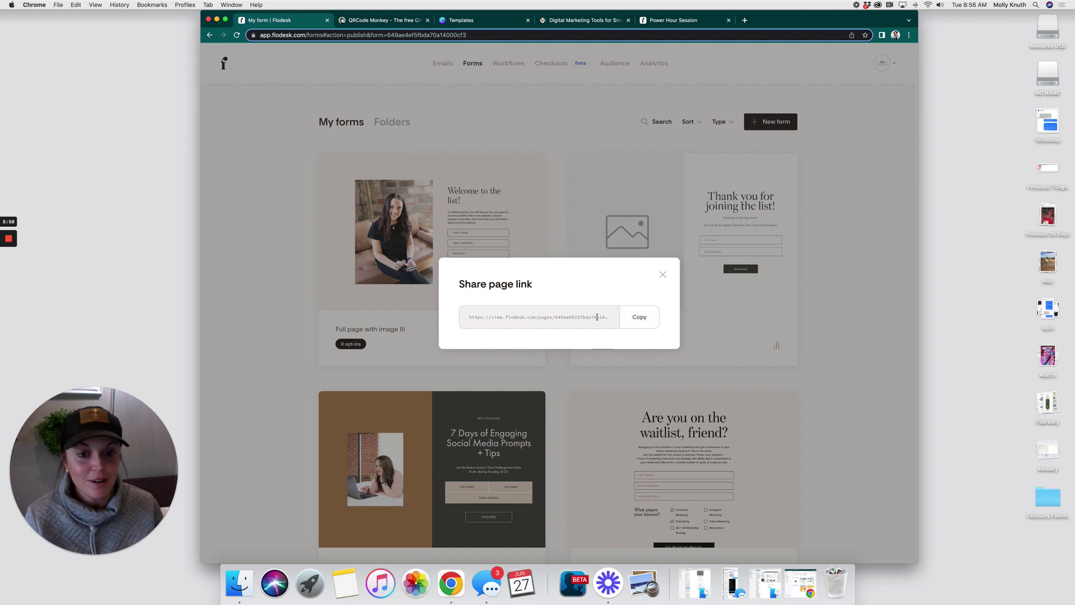
click(634, 317)
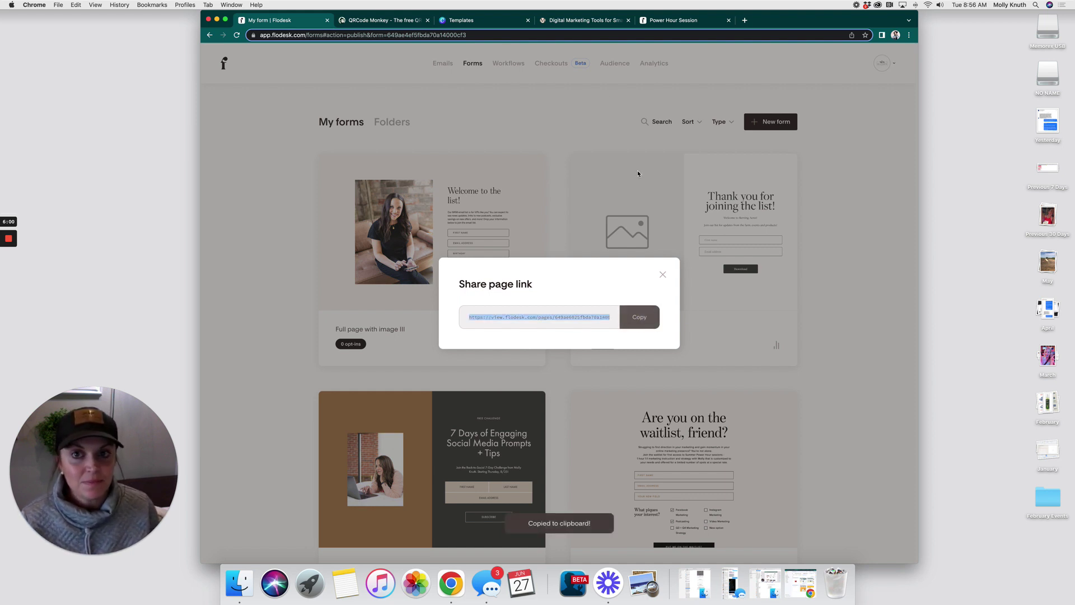
Switch to QRCode Monkey, create a QR code for the copied Flodesk page link and download it as PNG.
click(357, 23)
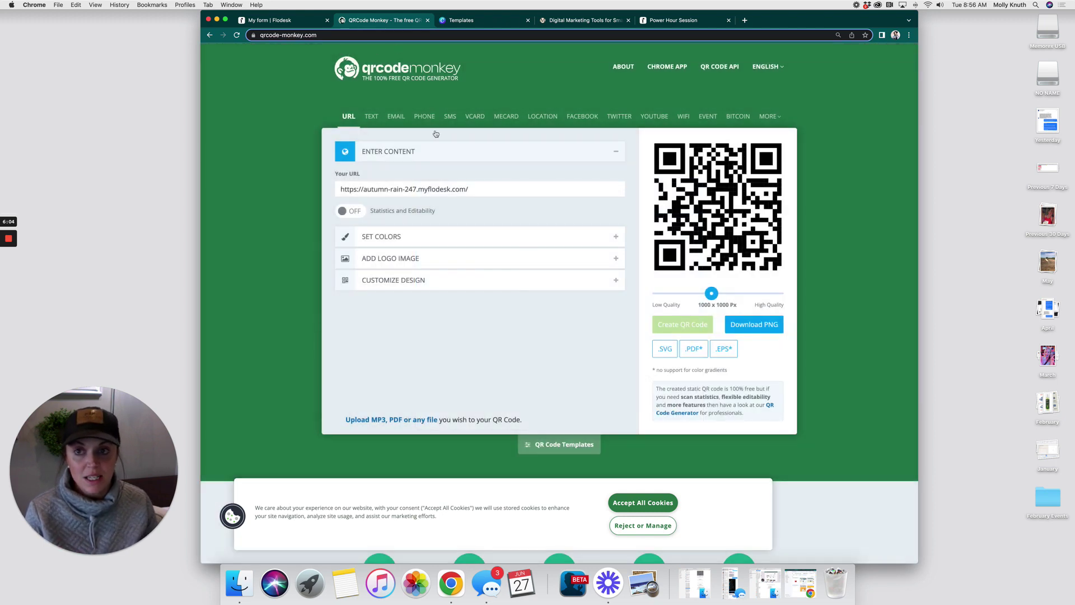
triple_click(379, 188)
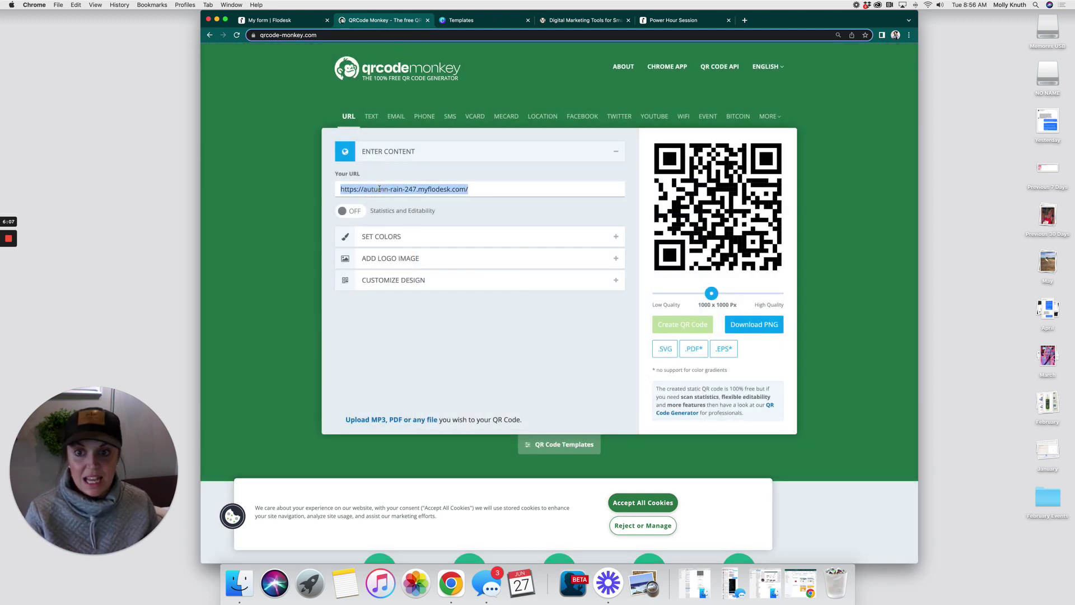
key(super+v)
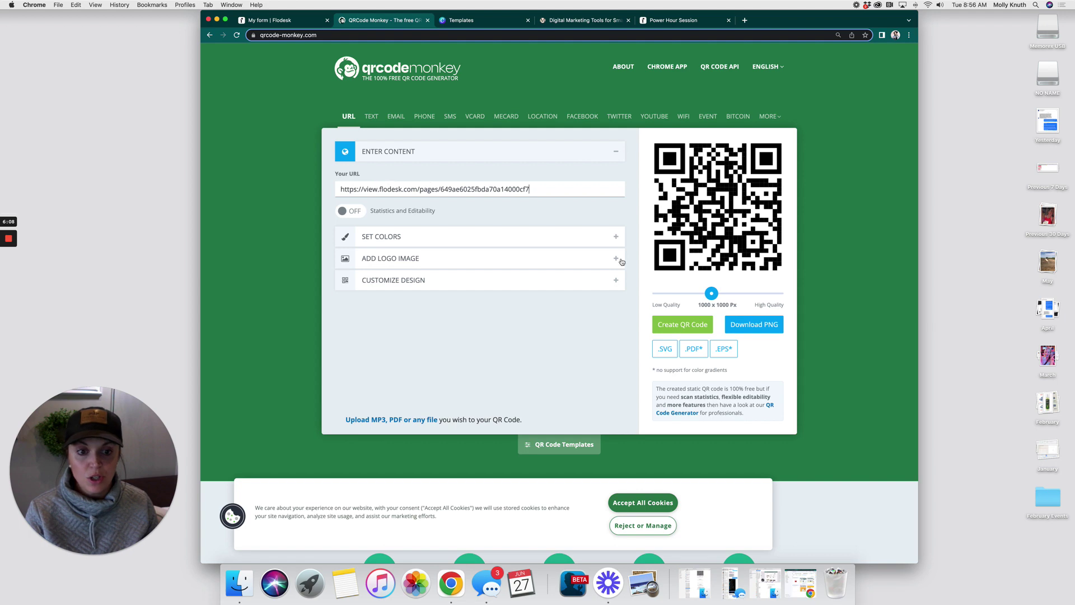
click(677, 324)
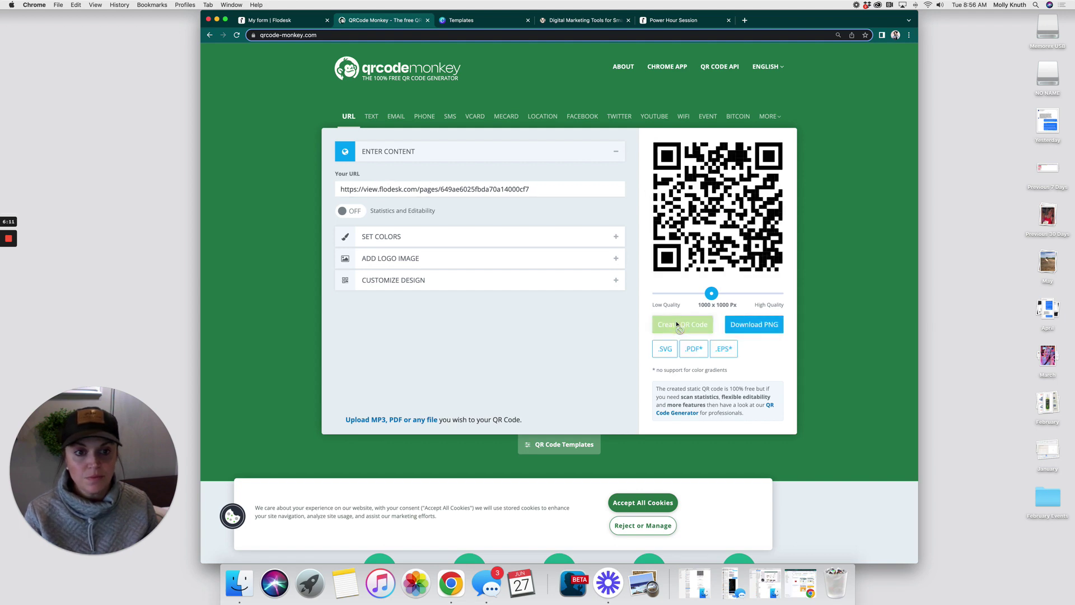
click(743, 327)
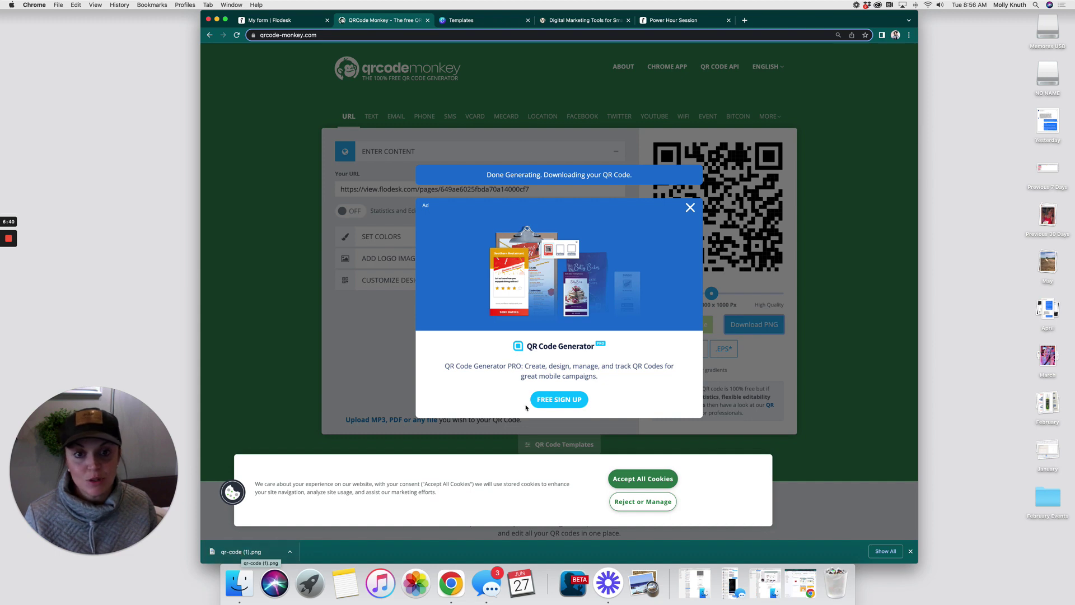
Switch to Canva's flyer templates and start customizing the Brown and White Minimalist Fashion Collection Scan QR Code Flyer.
click(464, 21)
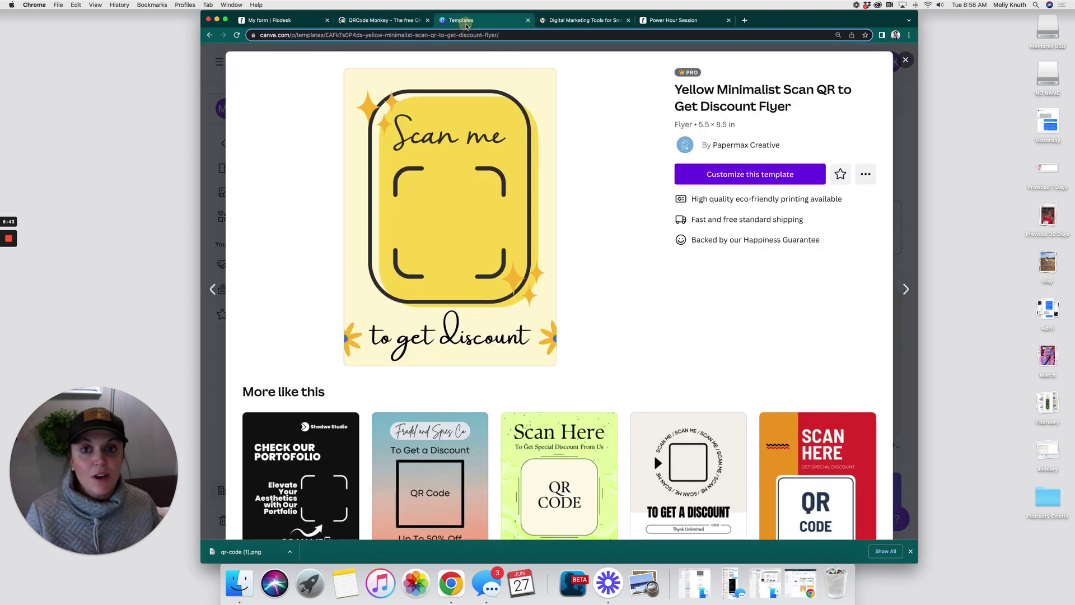
click(906, 59)
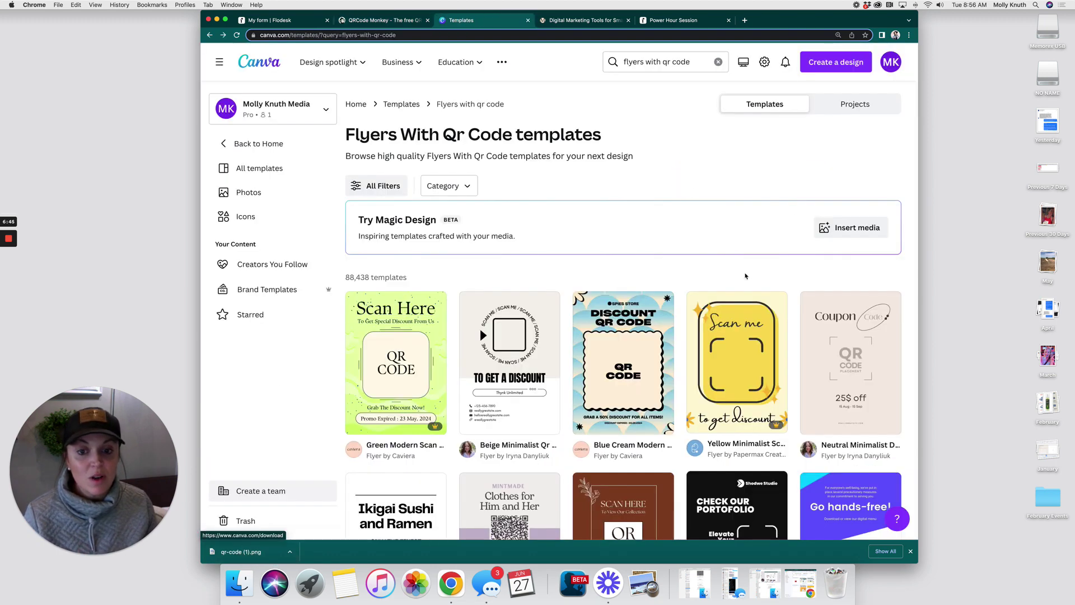
scroll(745, 276, down, 3)
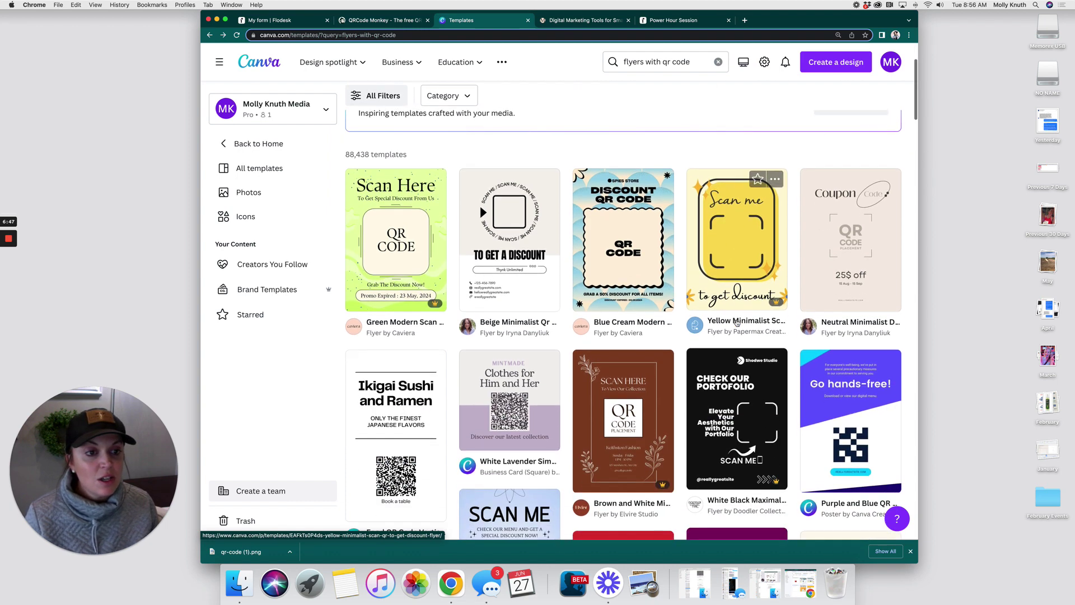
scroll(442, 286, down, 3)
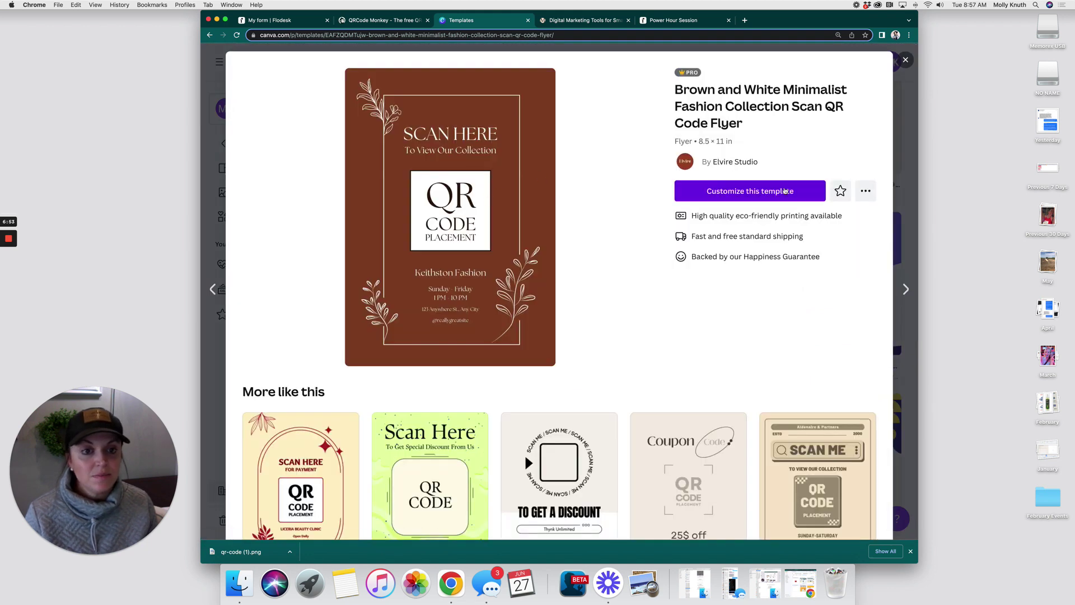
click(784, 190)
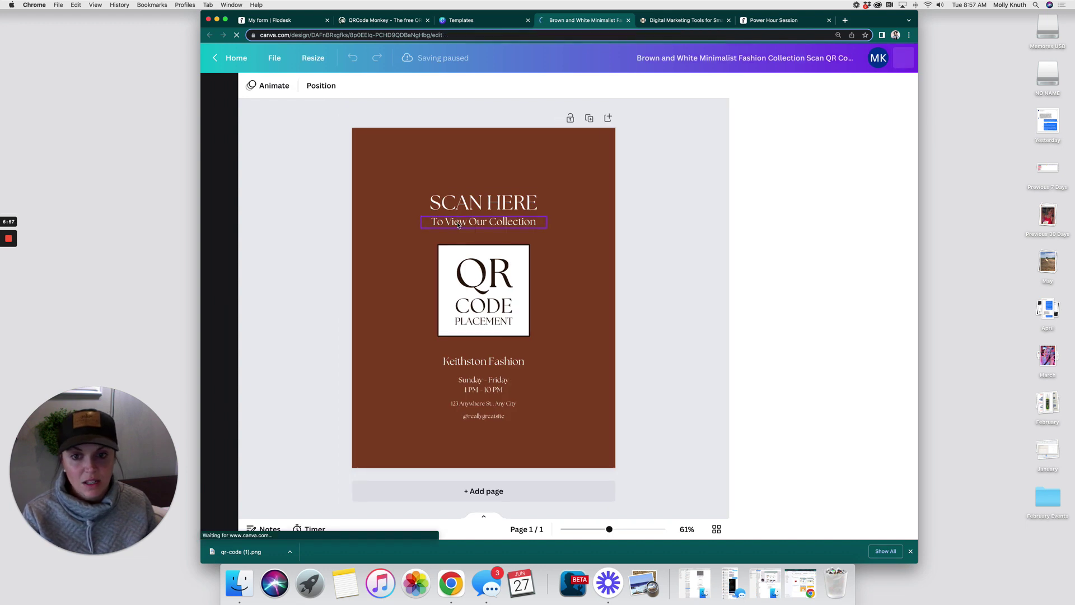
Replace the subtitle under "SCAN HERE" with "to join our email list" and the "Keithston Fashion" line with the business name.
click(457, 222)
double_click(457, 222)
text(to jo)
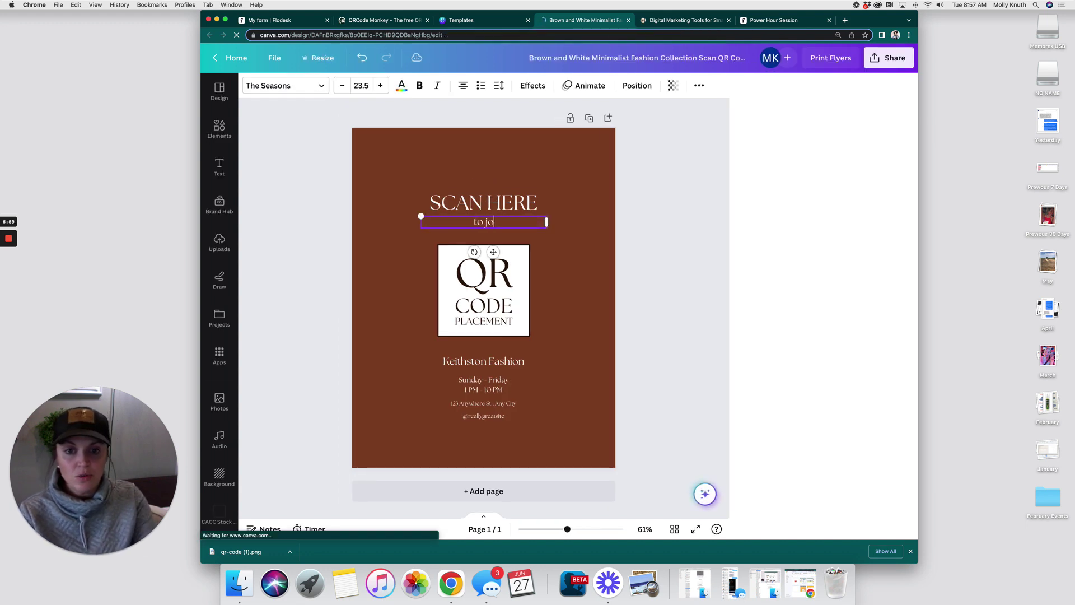
text(in our email li)
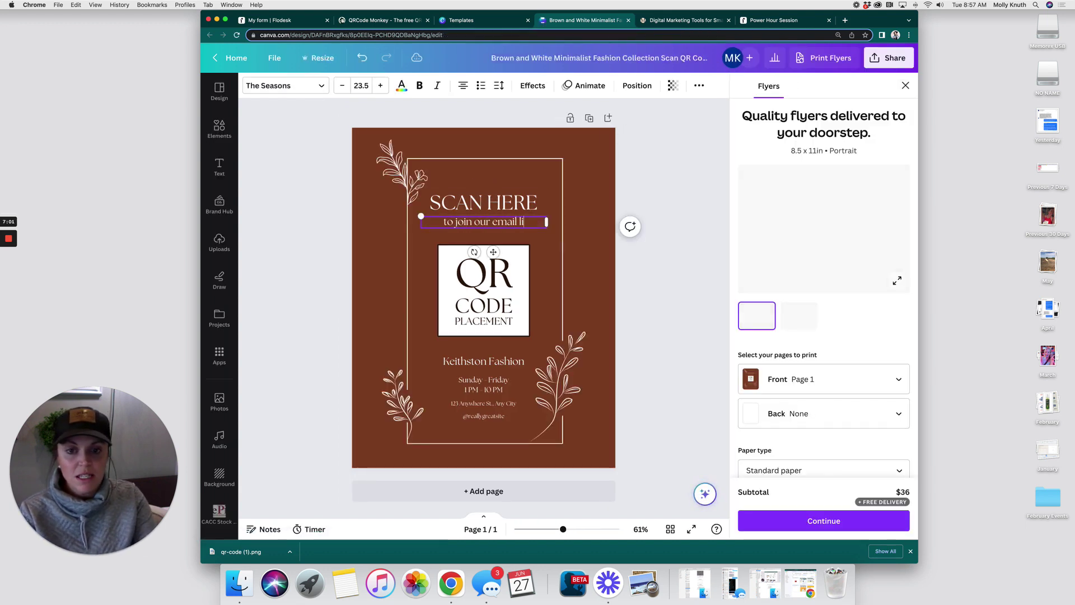
text(st)
double_click(470, 363)
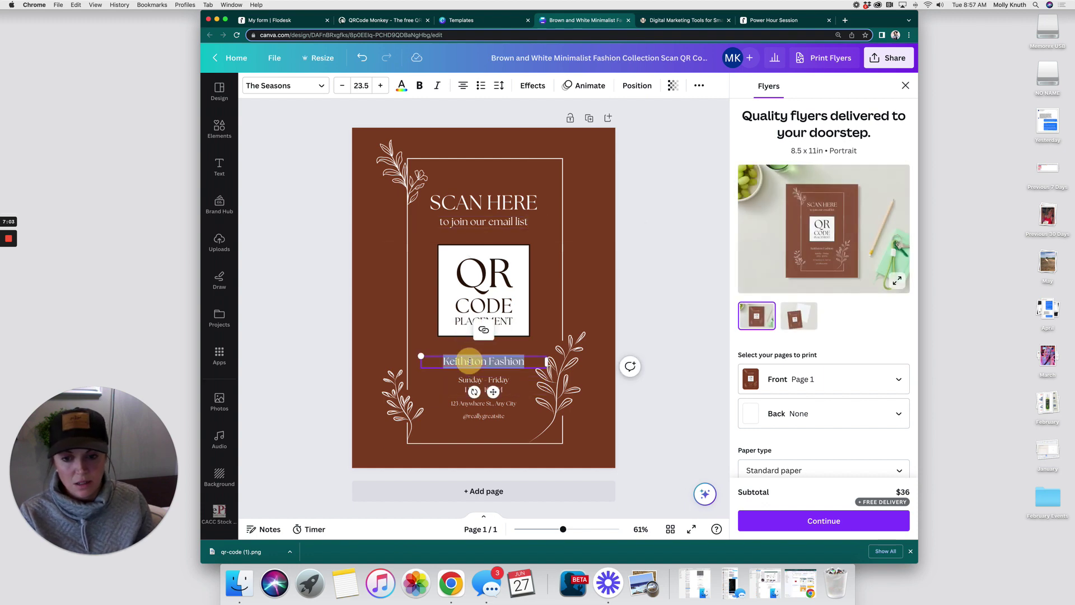
text(Molly Knuth Media)
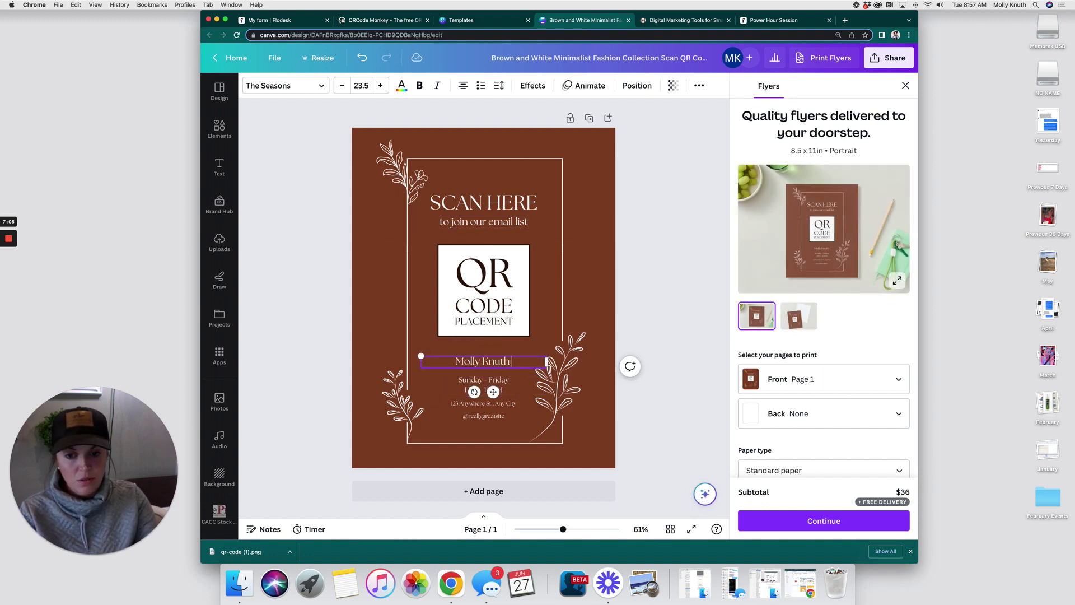
Replace the opening hours with the lines "weekly newsletters" and "special discounts", and delete the placeholder address and social handle below.
double_click(470, 380)
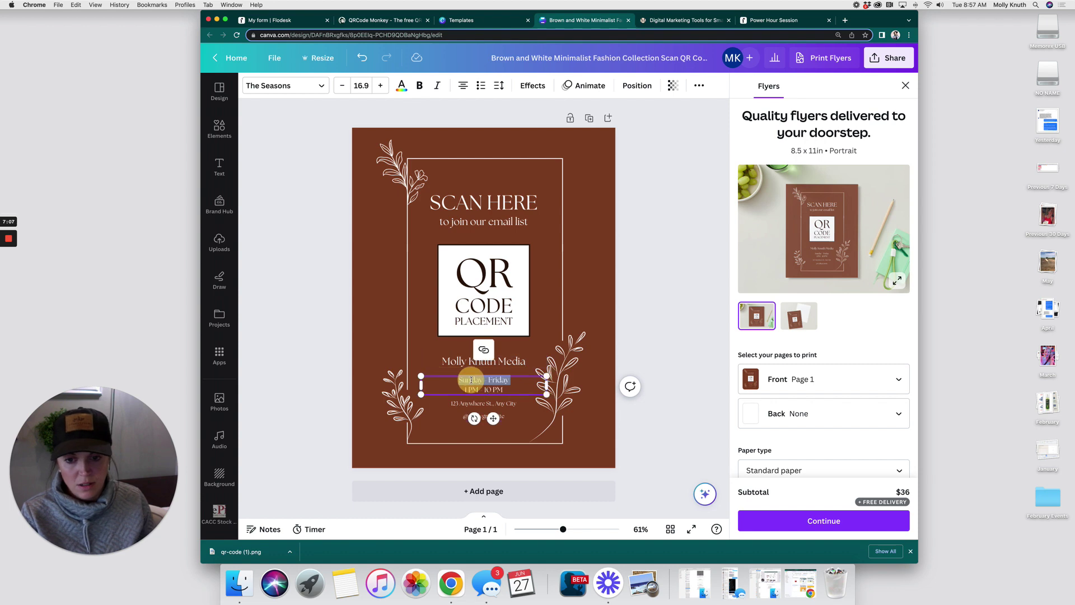
text(w)
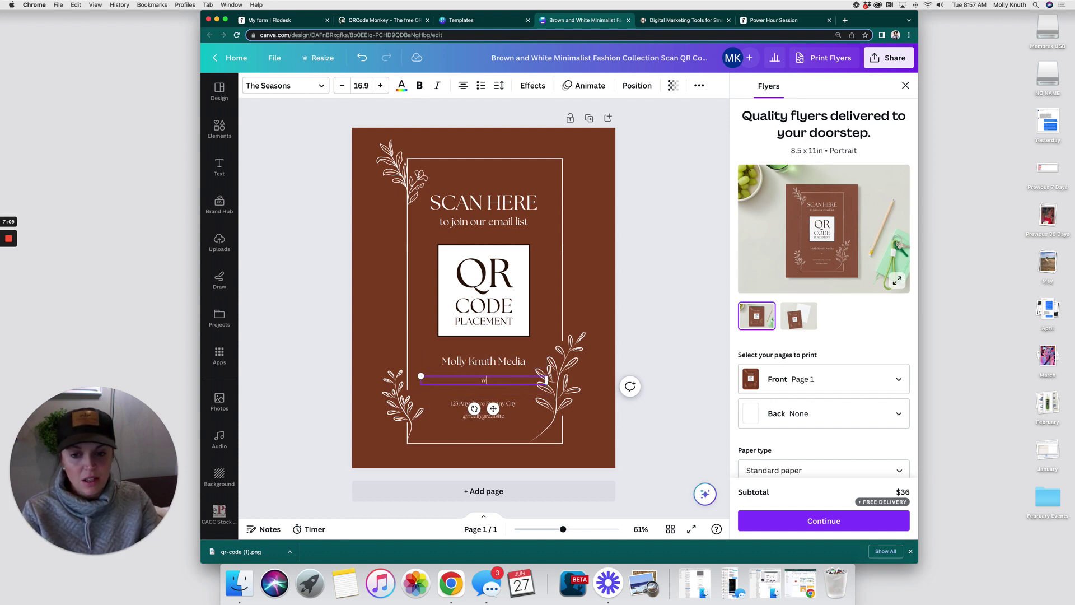
text(eekly new)
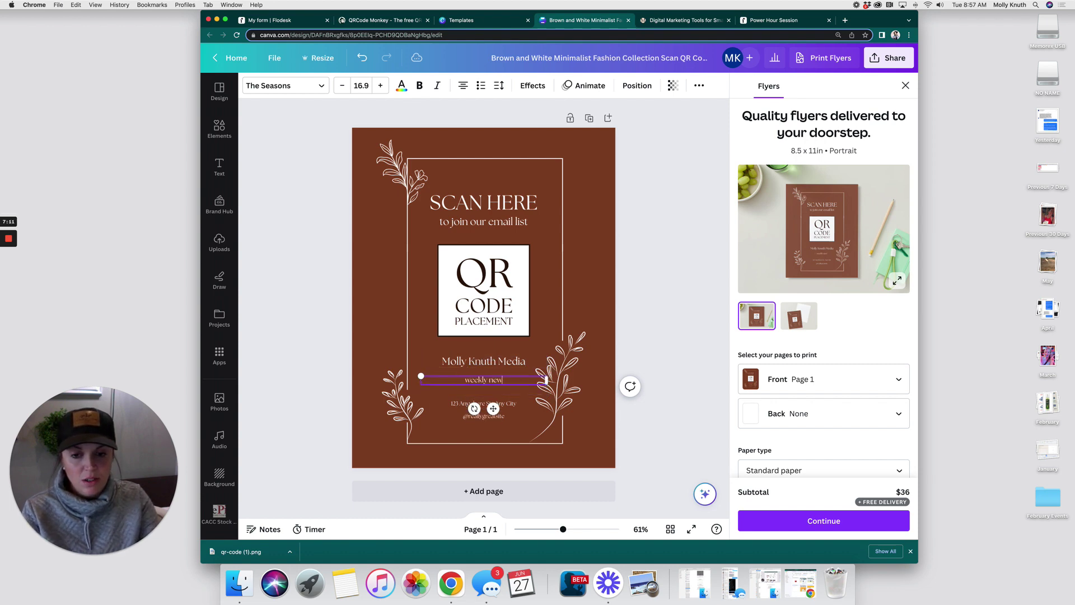
text(sletters)
key(Return)
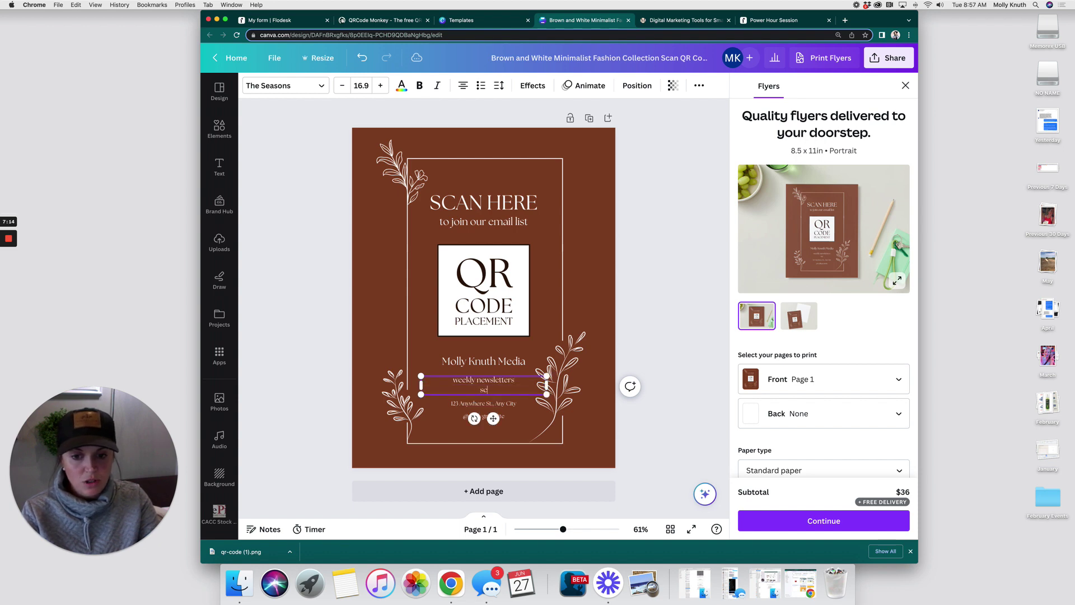
text(special discounts)
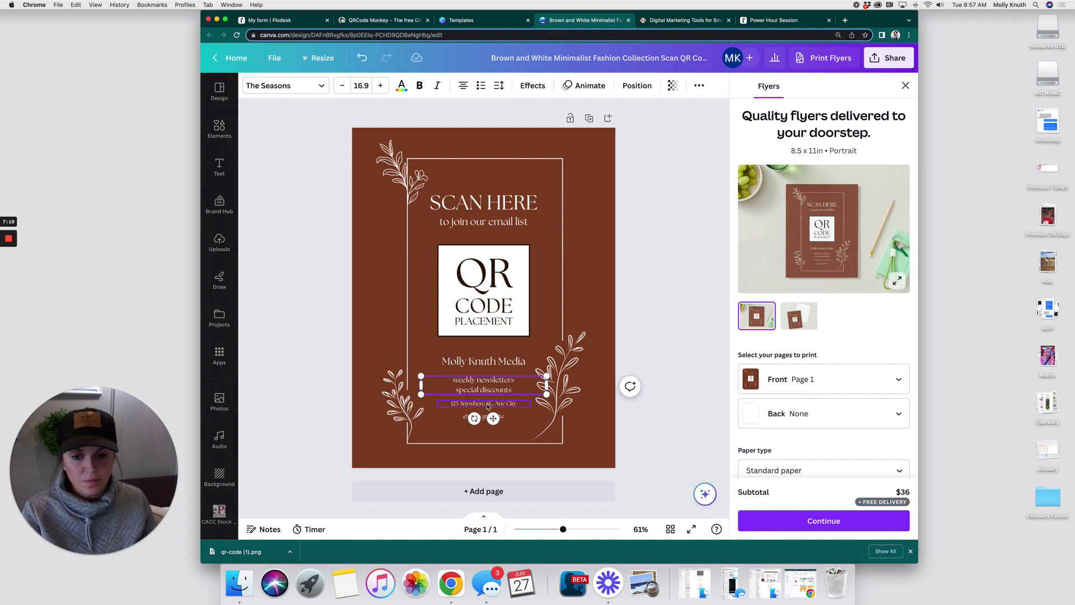
click(487, 408)
key(Delete)
Add the lines "VIP trainings" and "first dibs on new programs" below "special discounts" in the same text box.
click(512, 390)
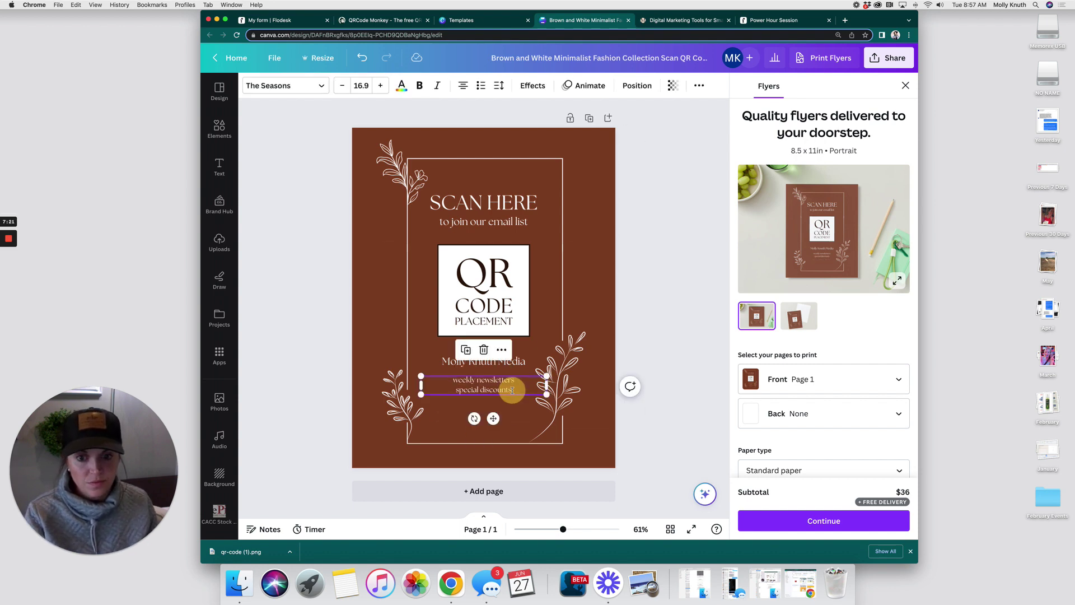
key(Return)
text(VIP)
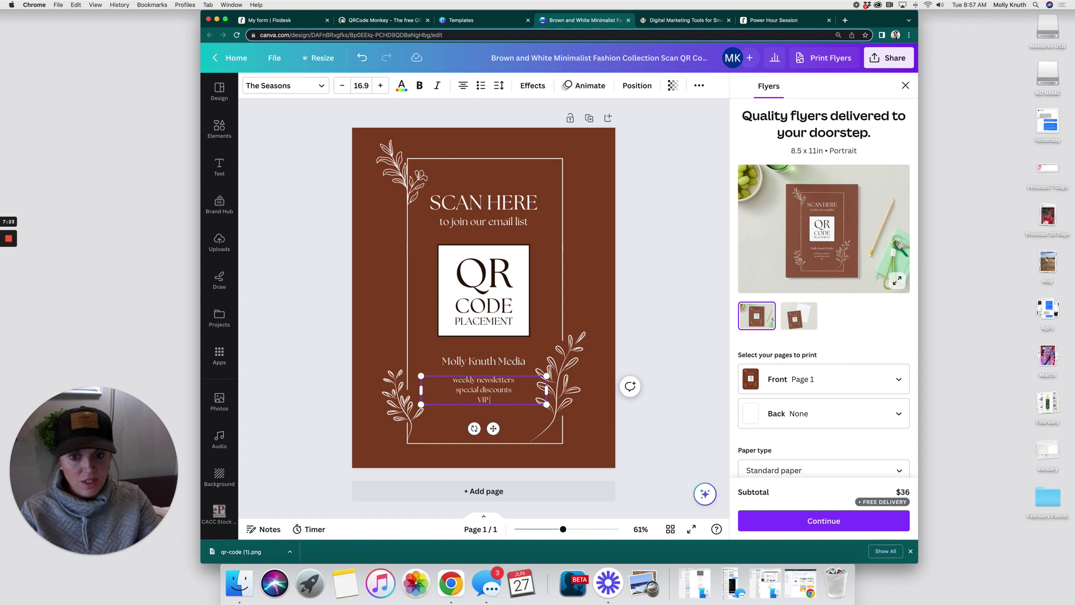
text( trainings)
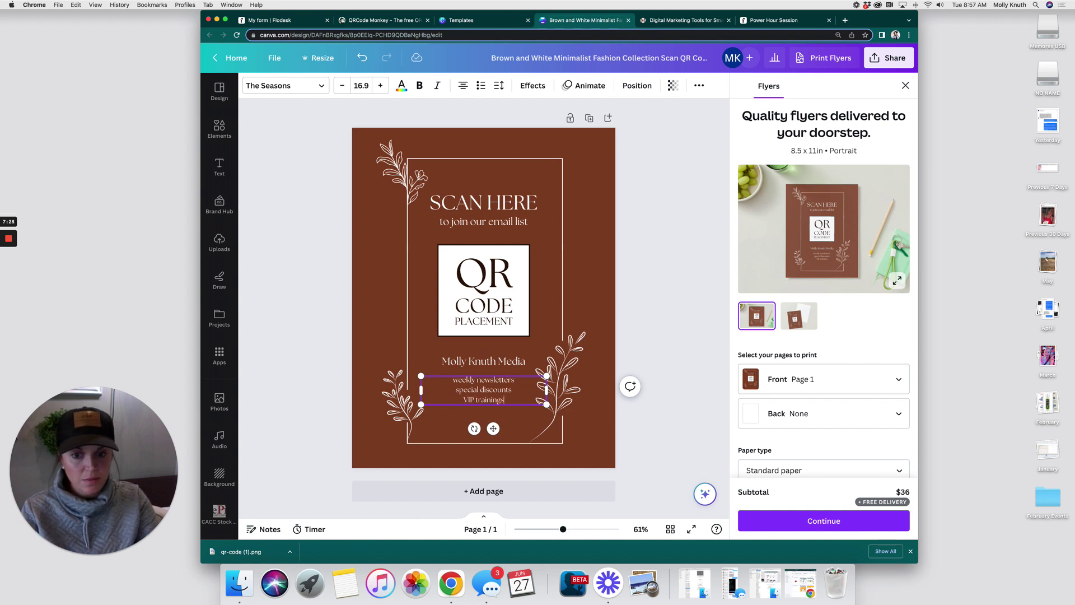
key(Return)
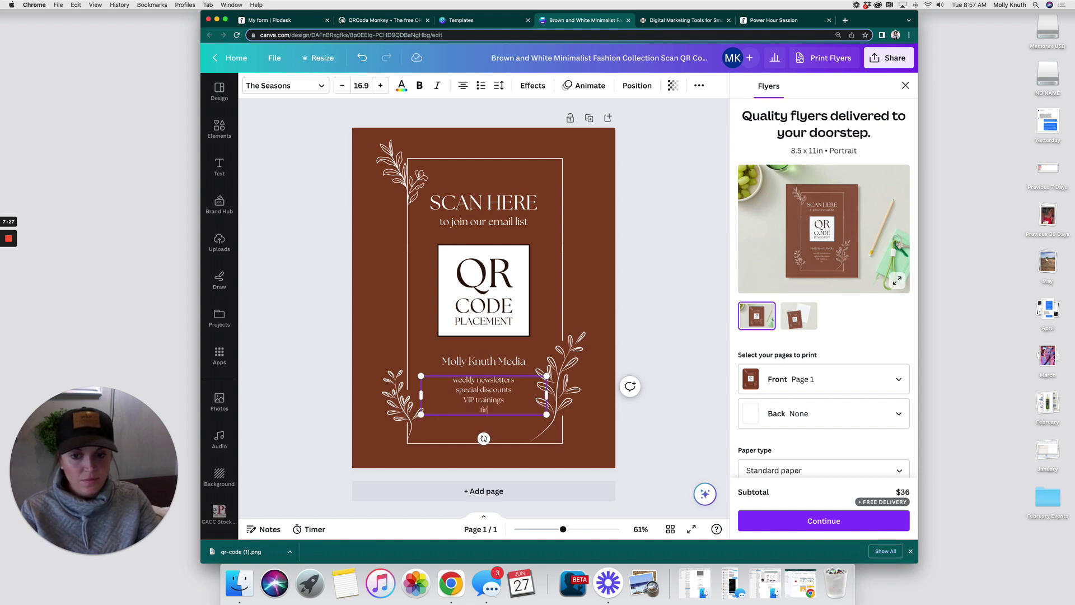
text(first dibs t)
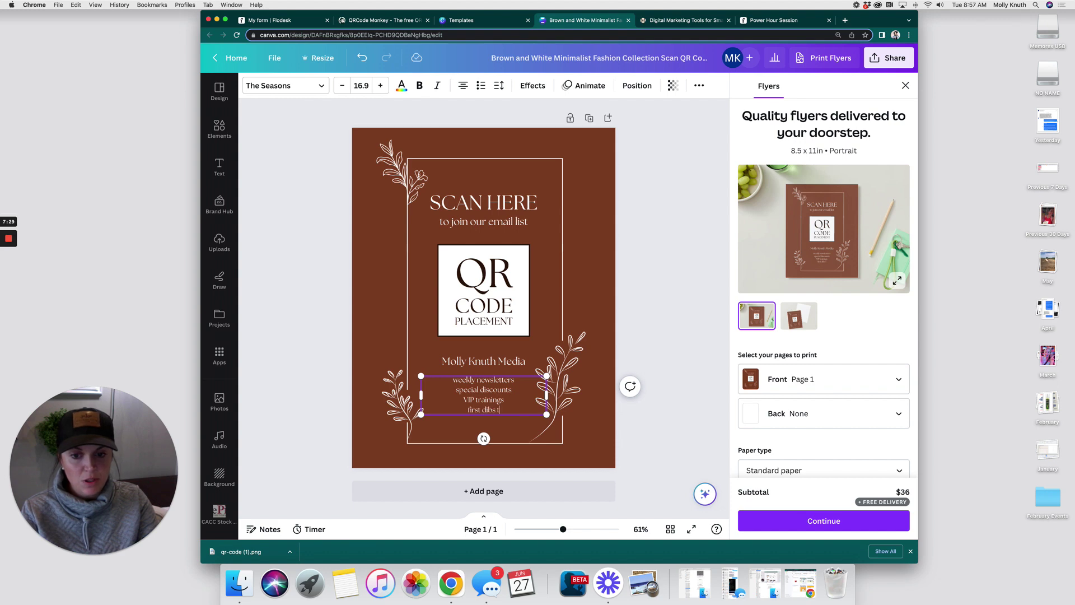
key(BackSpace)
text(on new programs)
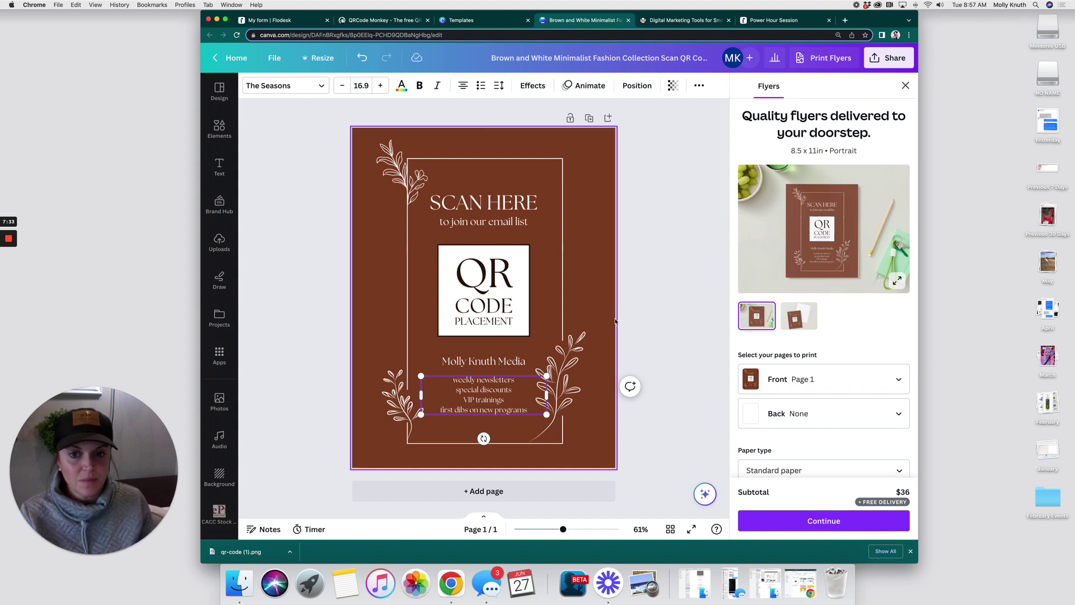
click(453, 427)
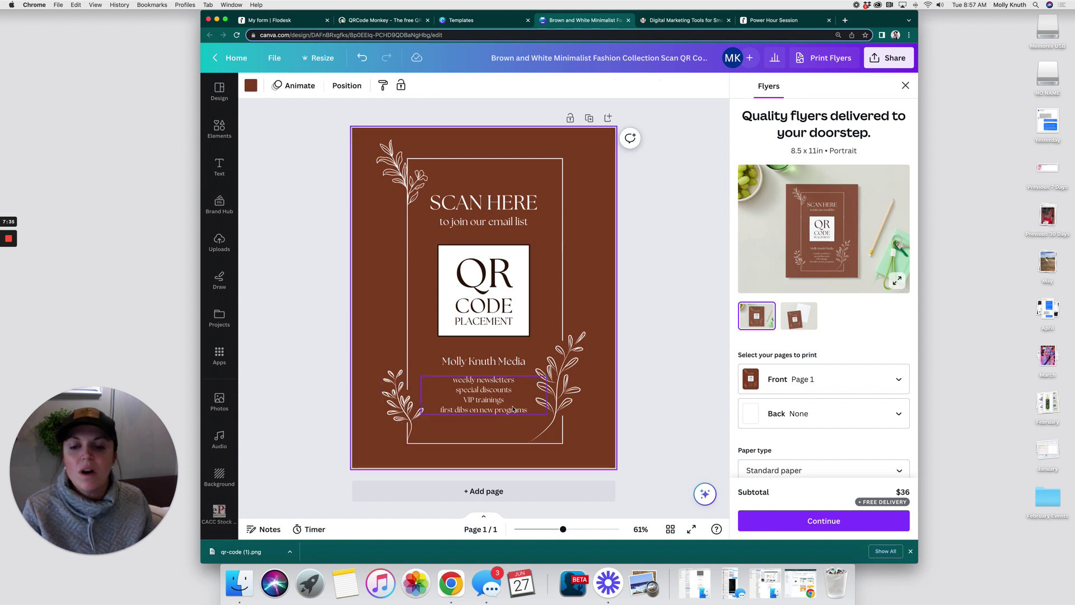
Delete the placeholder texts "QR", "CODE" and "PLACEMENT" from the white square on the flyer.
click(484, 265)
key(Delete)
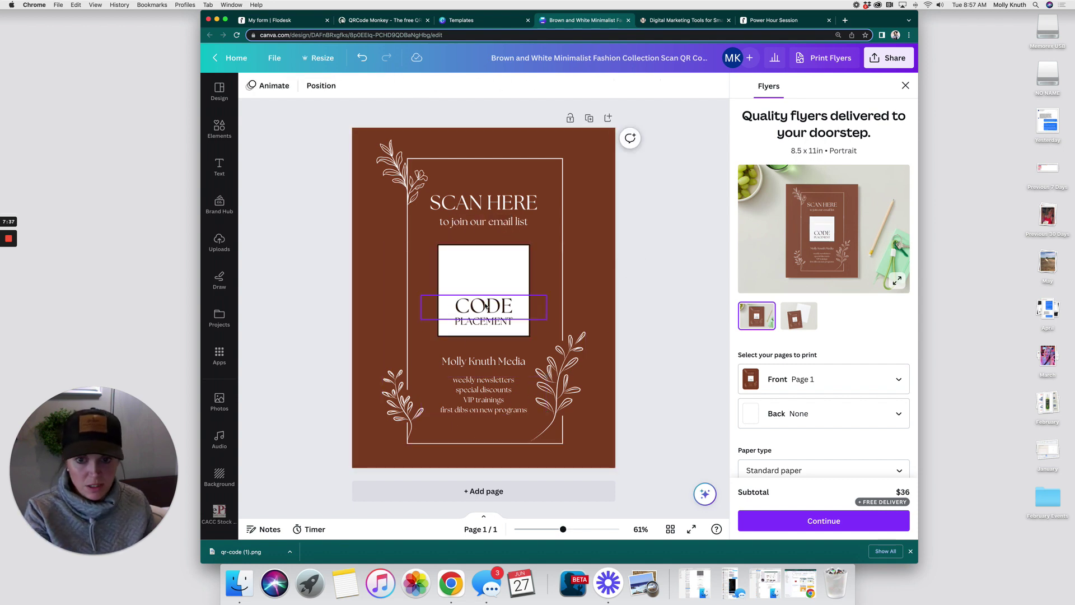
click(484, 305)
key(Delete)
click(484, 321)
key(Delete)
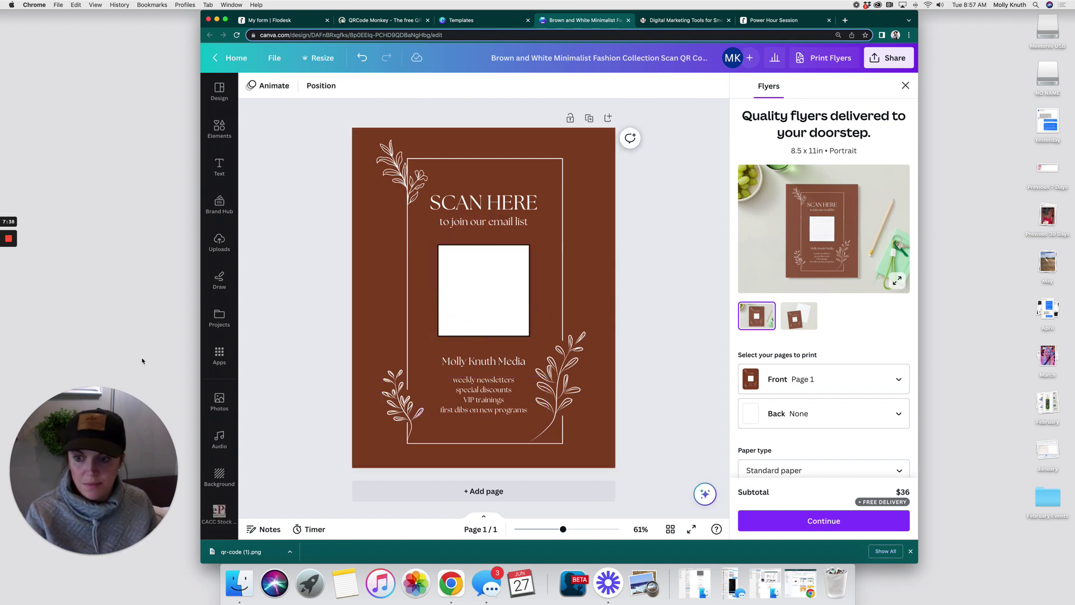
Search the Canva apps for "qr code" and open the QR code app.
click(219, 354)
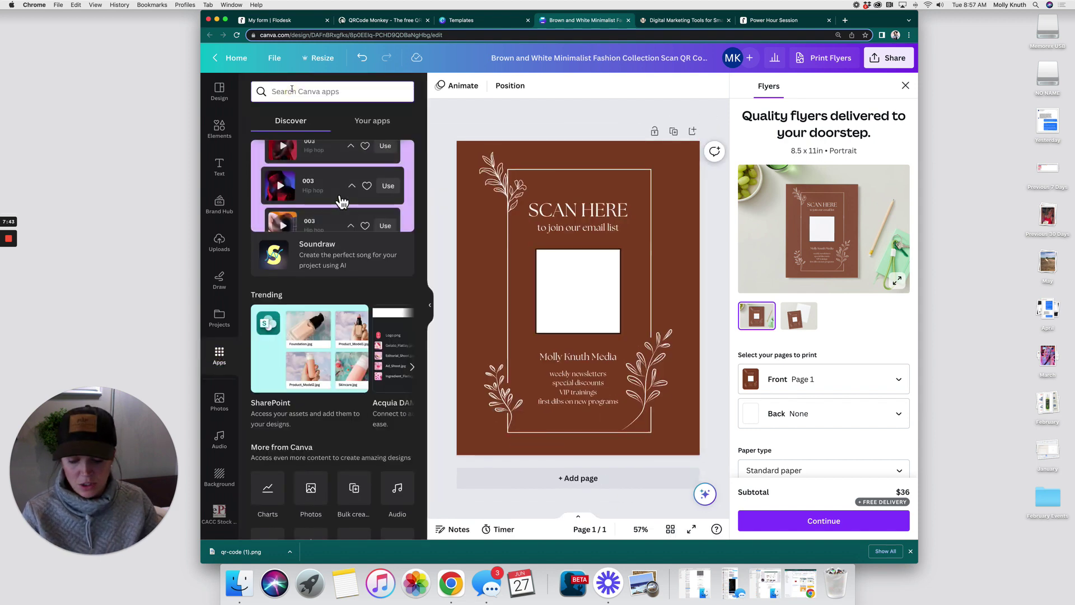
text(ar code)
key(BackSpace)
key(BackSpace)
key(BackSpace)
key(BackSpace)
key(BackSpace)
key(BackSpace)
key(BackSpace)
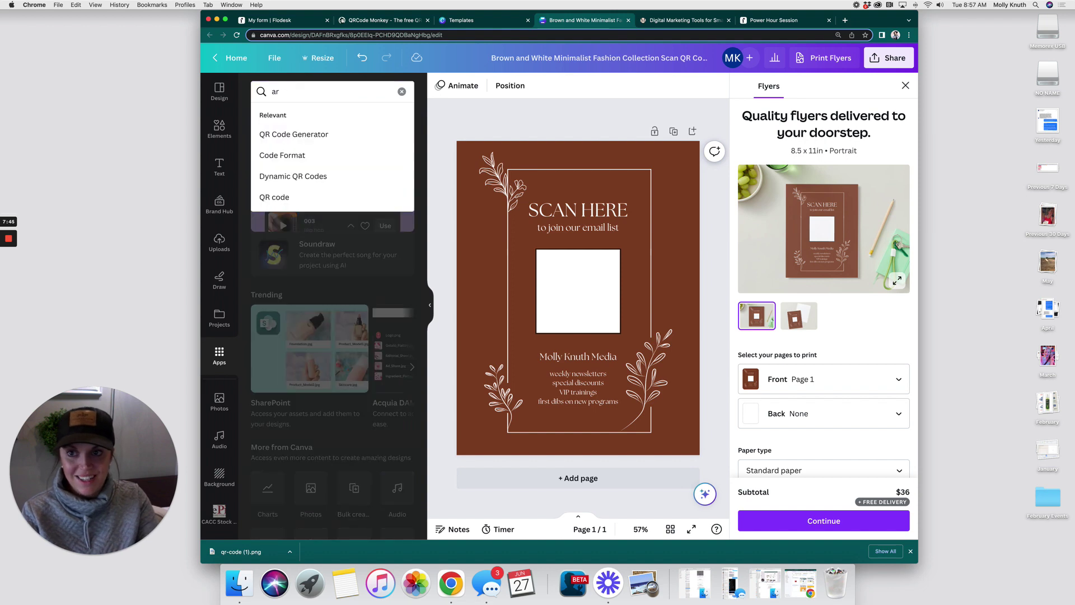
text(qr)
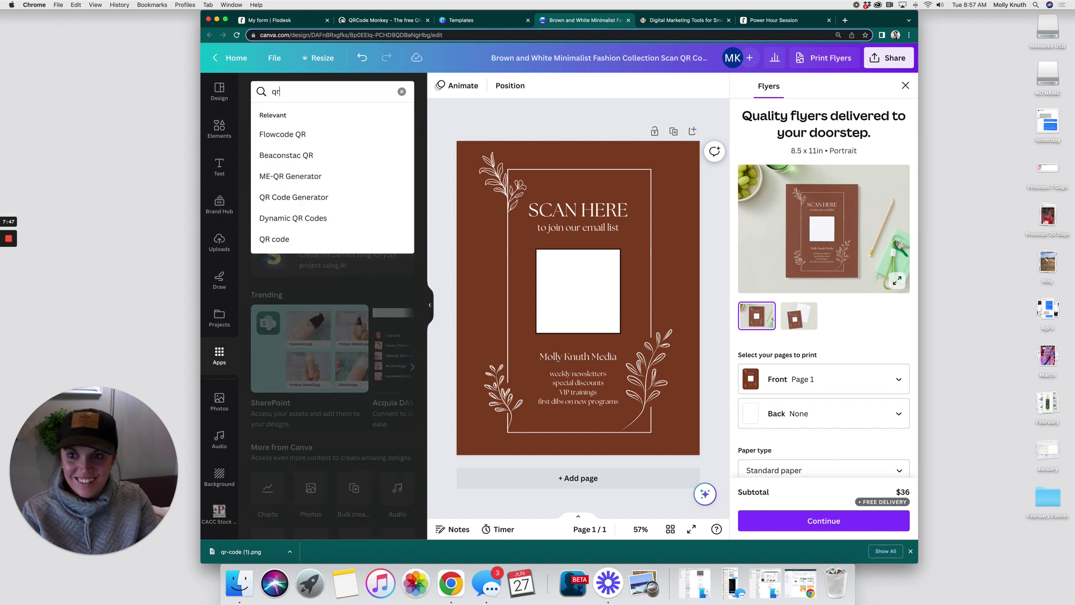
text( code)
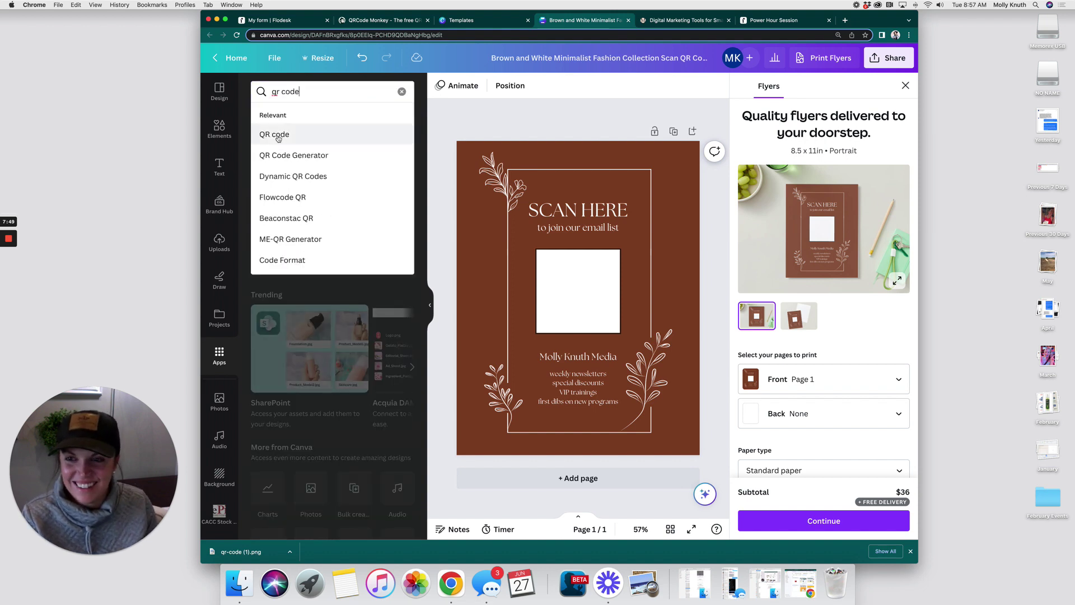
click(278, 134)
click(277, 129)
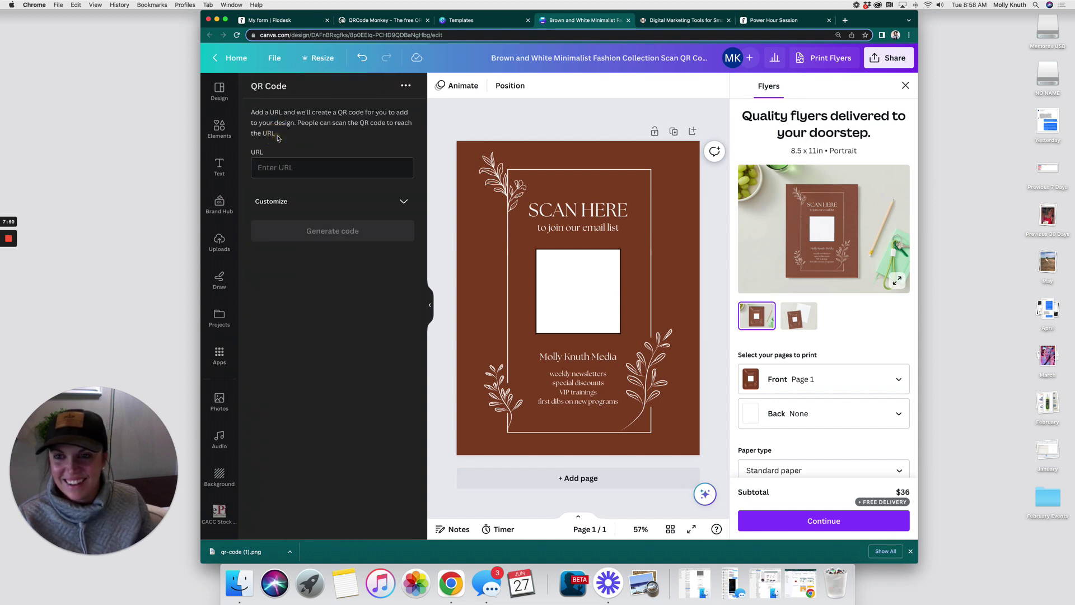
Generate a QR code from the copied Flodesk page URL and center it over the white square, between the subtitle and the business name.
click(293, 168)
key(super+v)
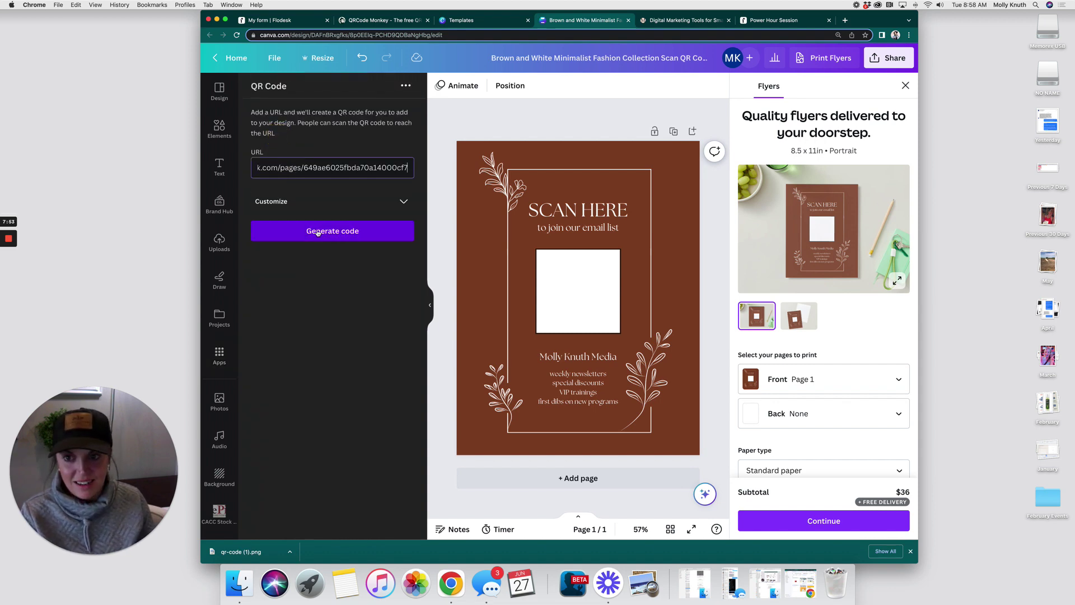
click(317, 232)
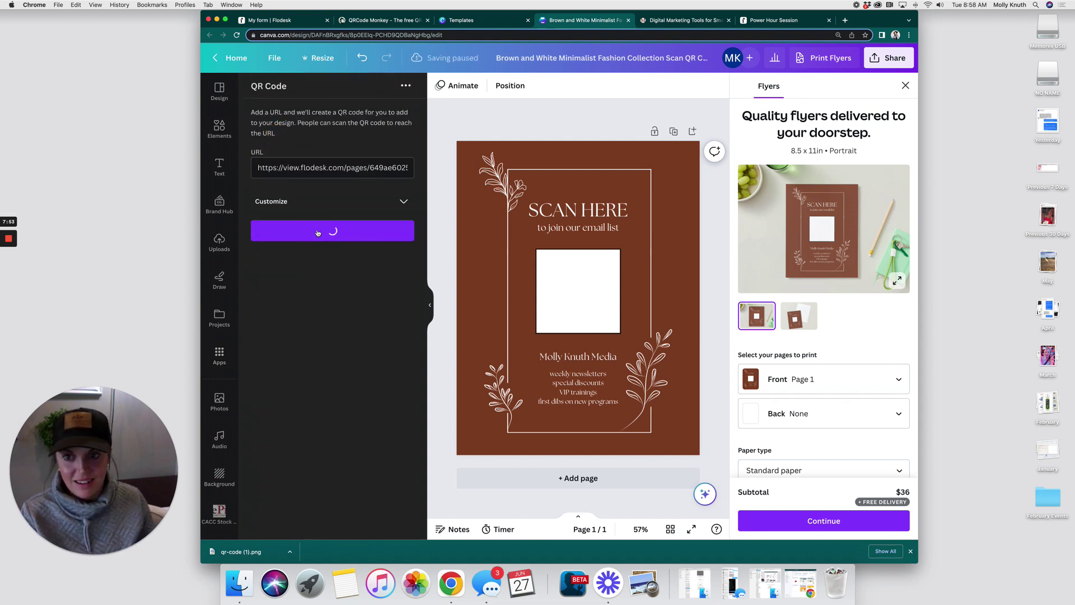
click(682, 274)
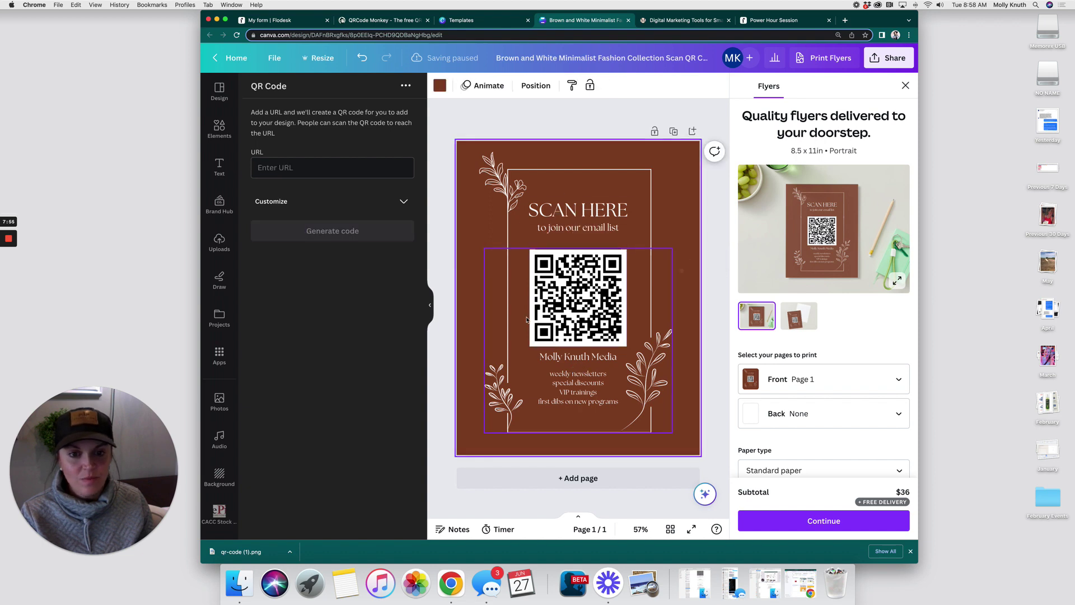
click(603, 290)
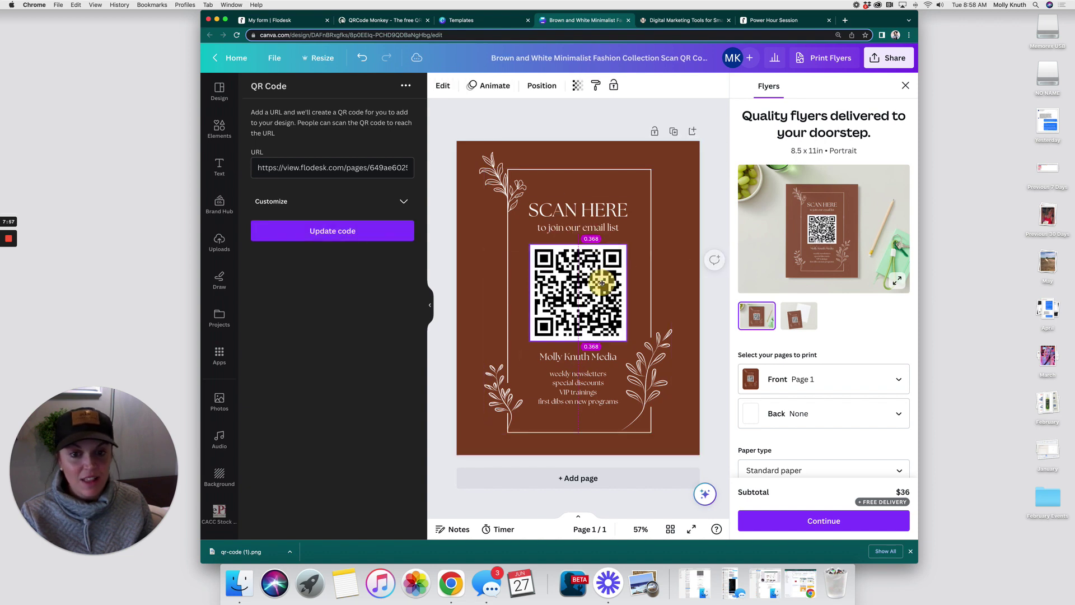
click(449, 243)
Switch the color palette to the brand kit named "Brand Kit" and set the flyer's background to its golden brown brand color.
click(678, 422)
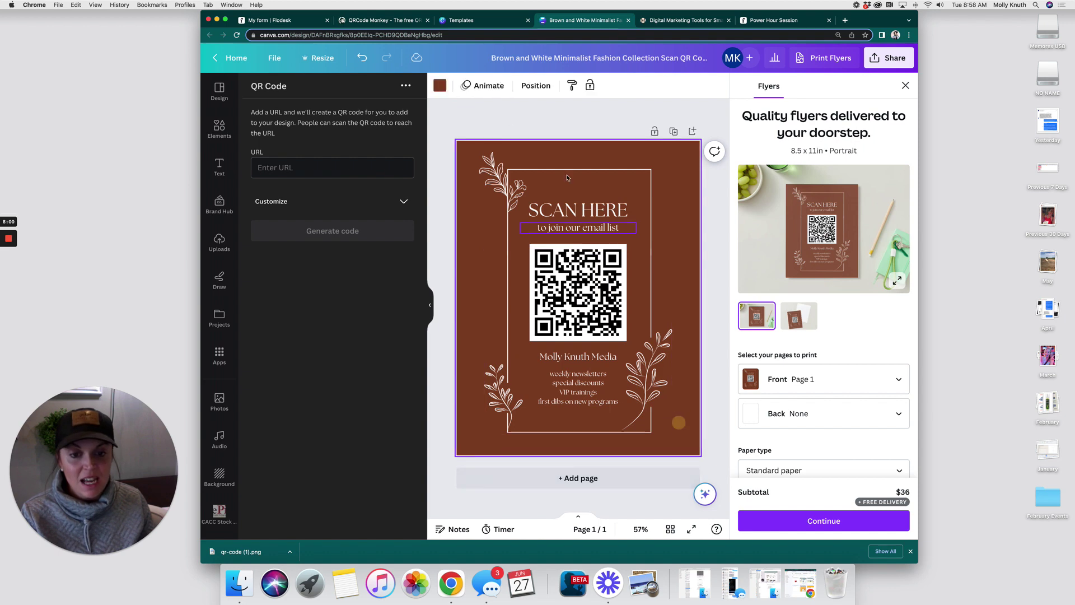
click(439, 85)
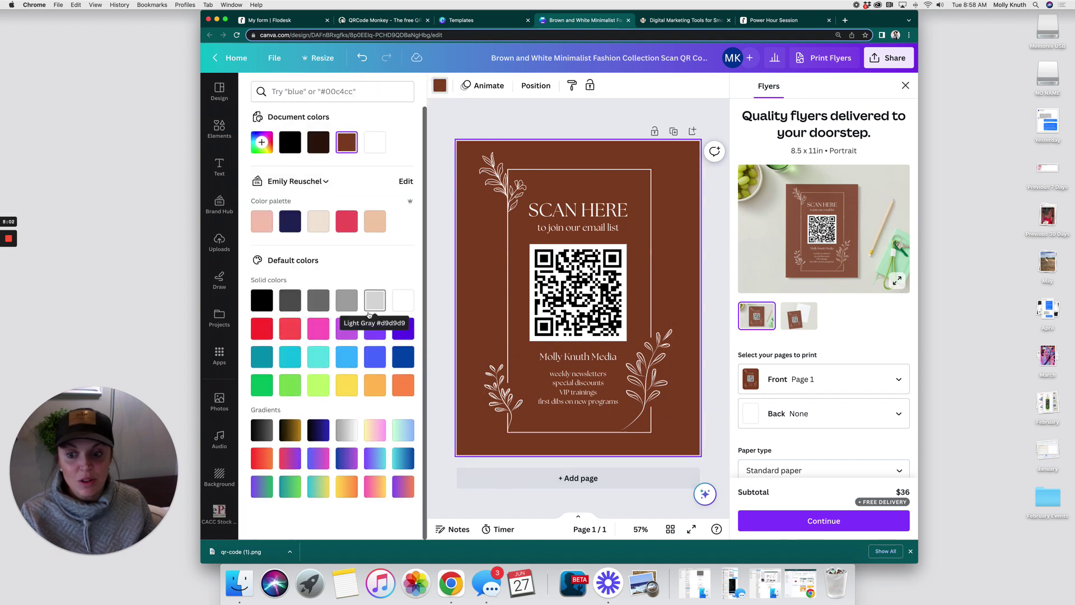
click(325, 189)
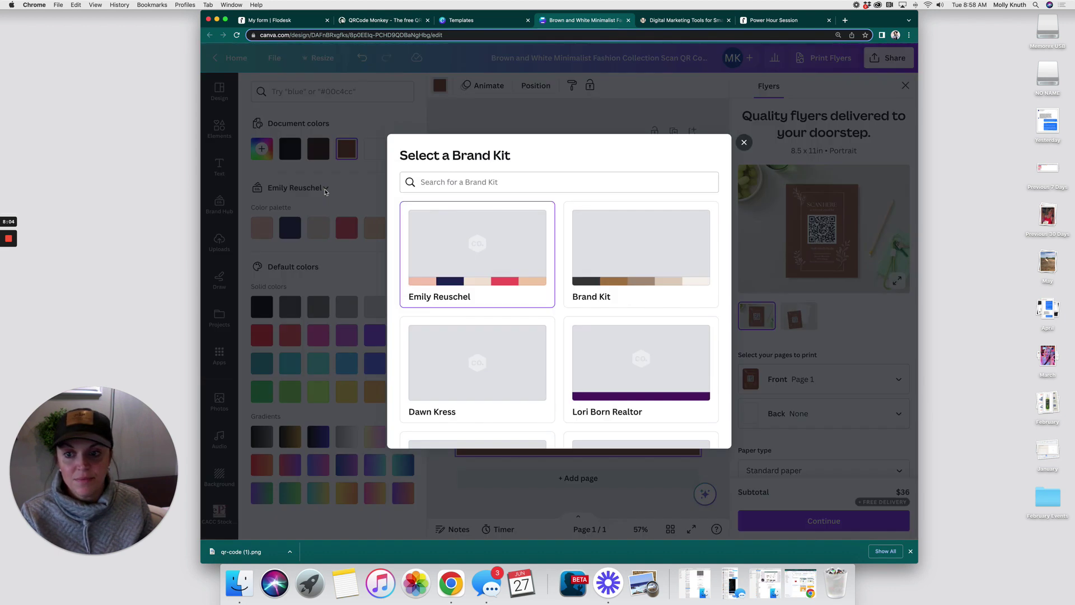
click(606, 250)
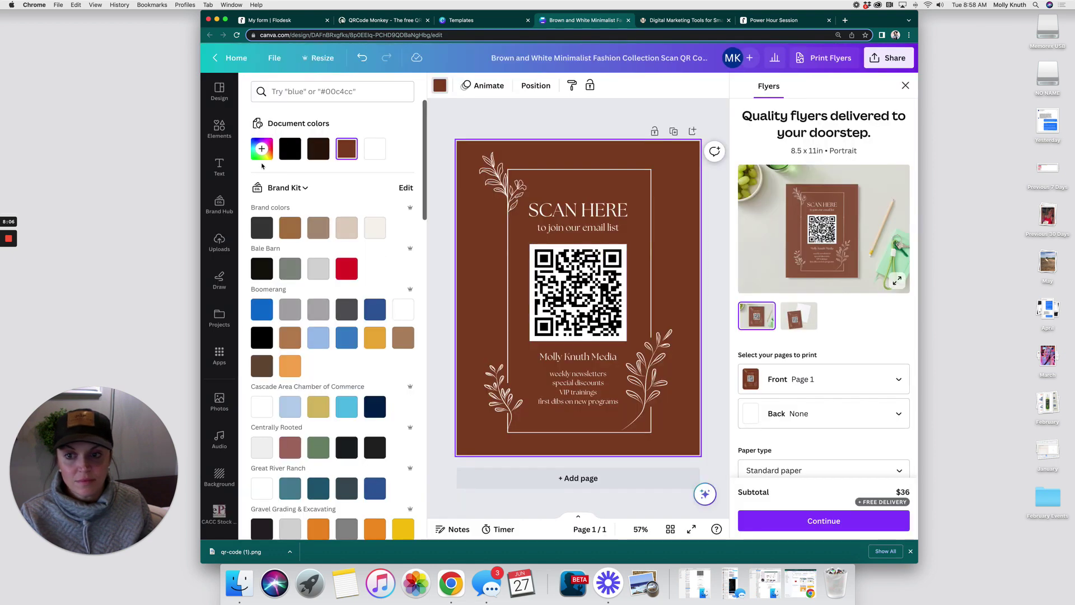
click(288, 233)
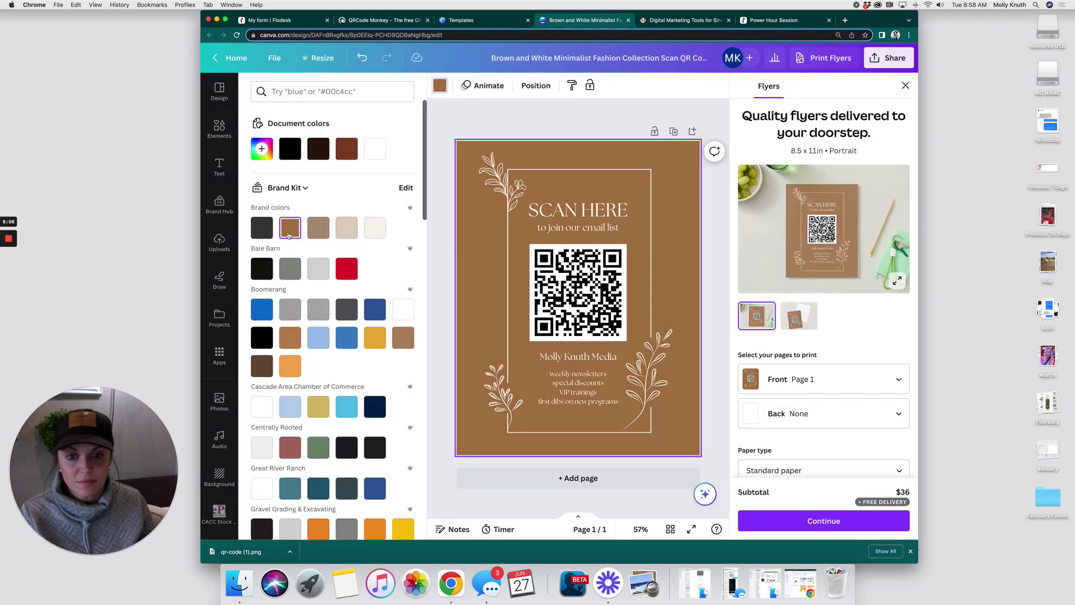
Recolor the upper leaf sprig with the dark gray brand color and apply that change to all matching white line art.
click(513, 220)
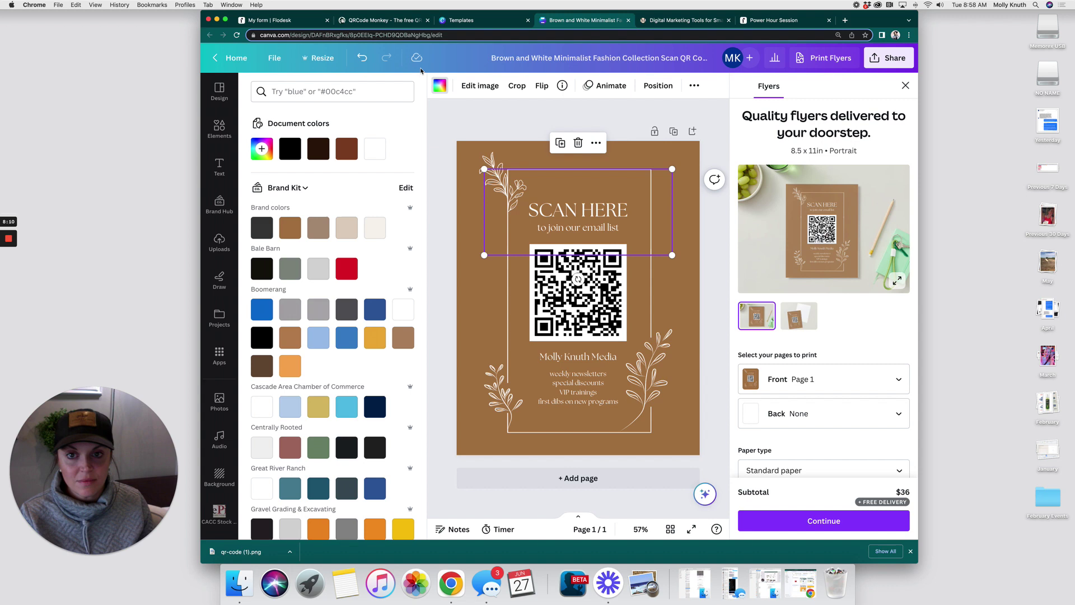
click(442, 89)
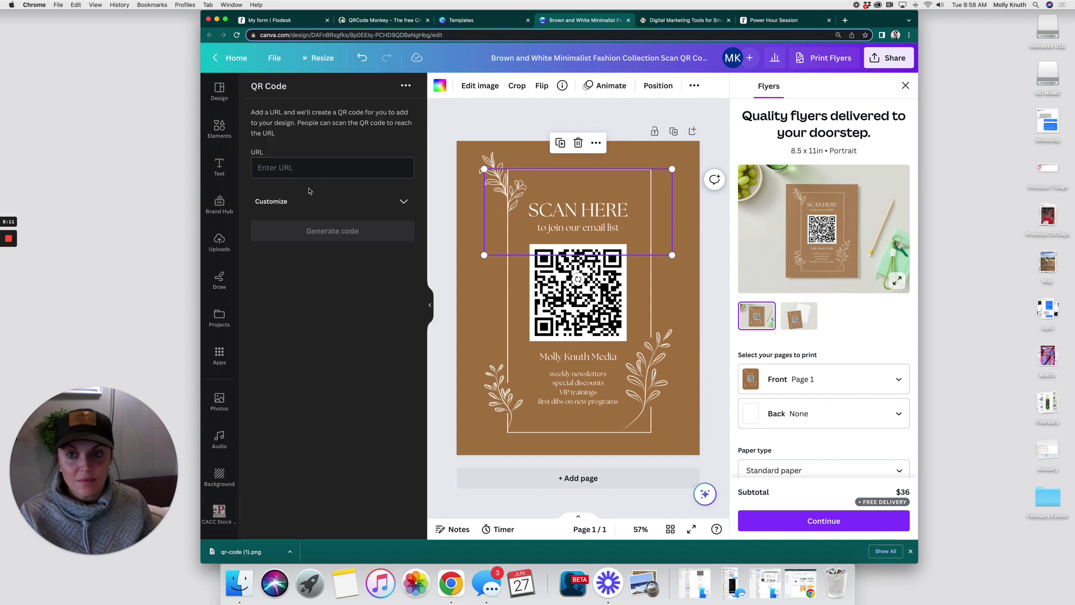
click(506, 339)
click(500, 180)
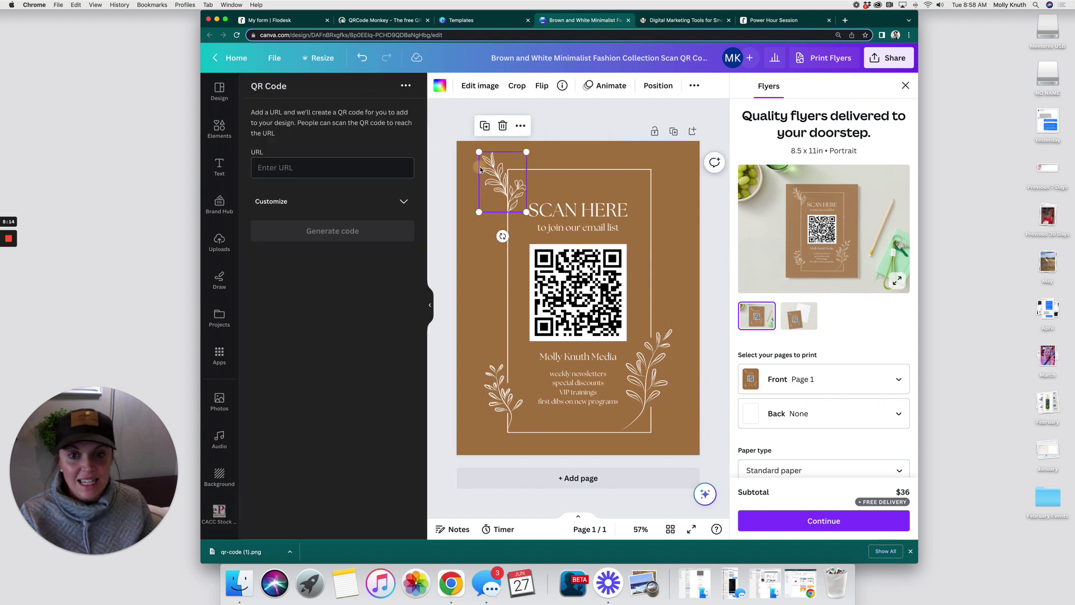
click(440, 90)
click(261, 228)
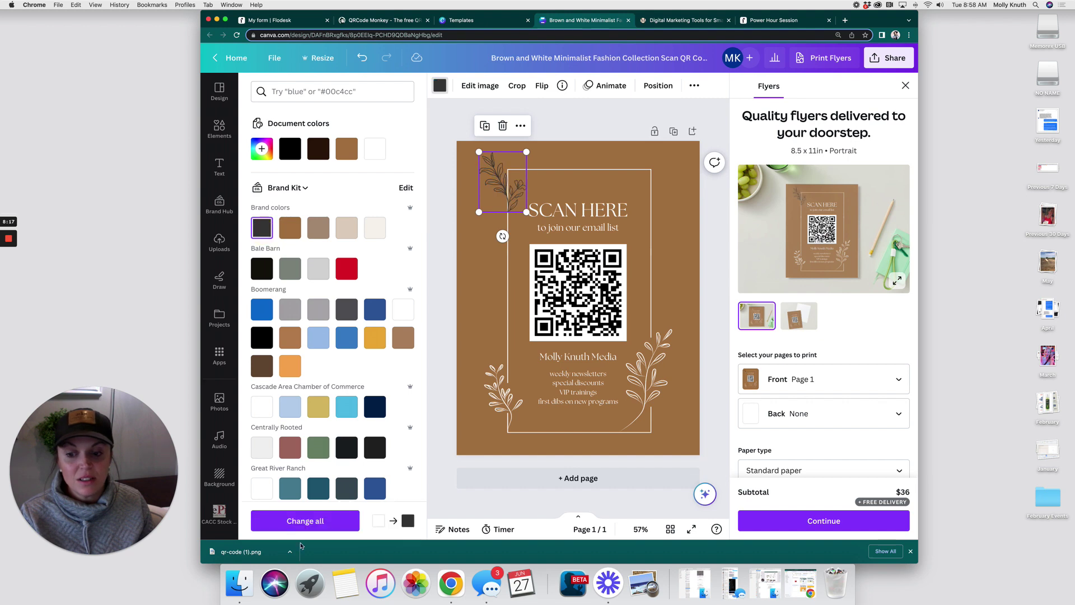
click(302, 524)
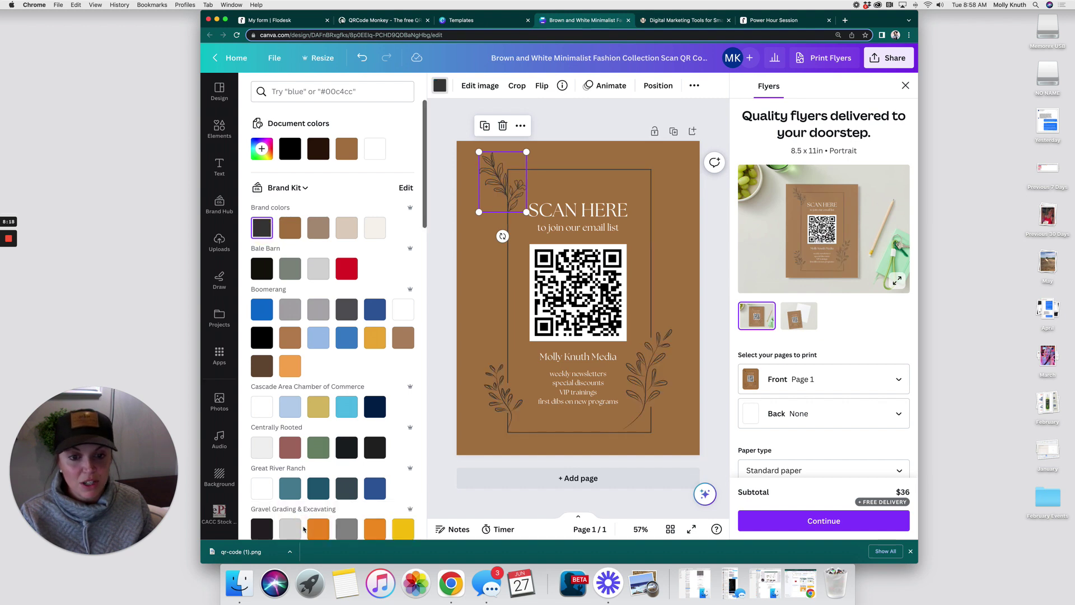
click(692, 437)
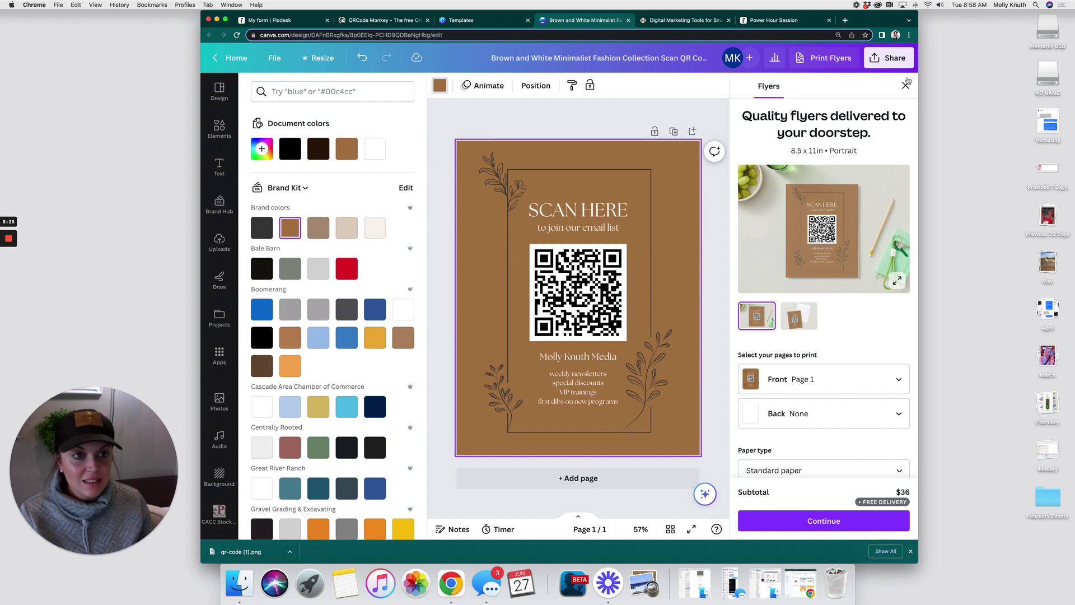
Close the flyer printing offer, download the design as PDF Standard, and open the downloaded file.
click(905, 85)
click(888, 58)
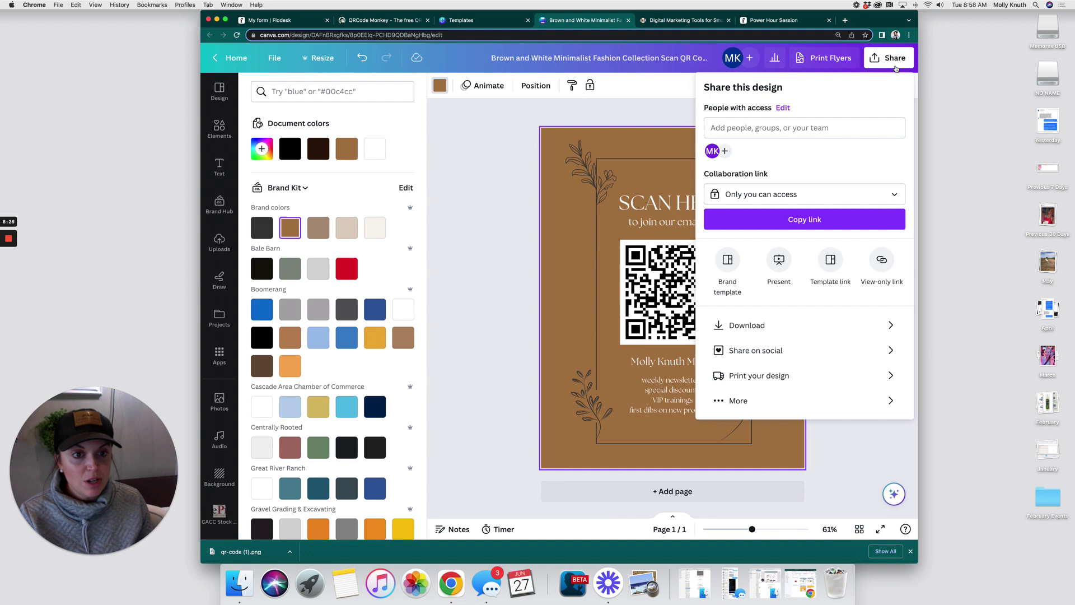
click(748, 324)
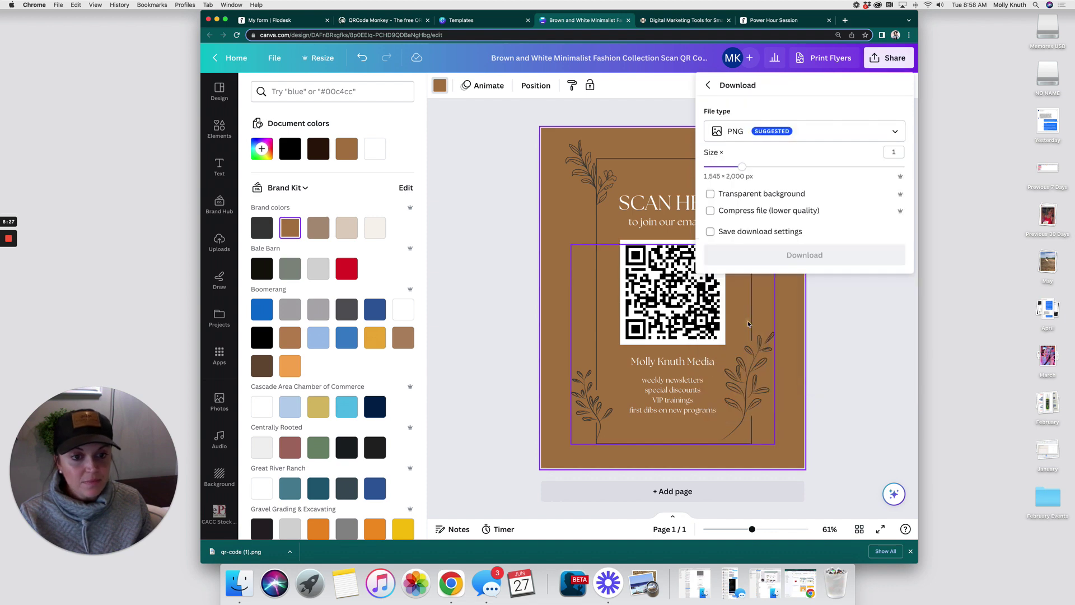
click(755, 131)
click(760, 219)
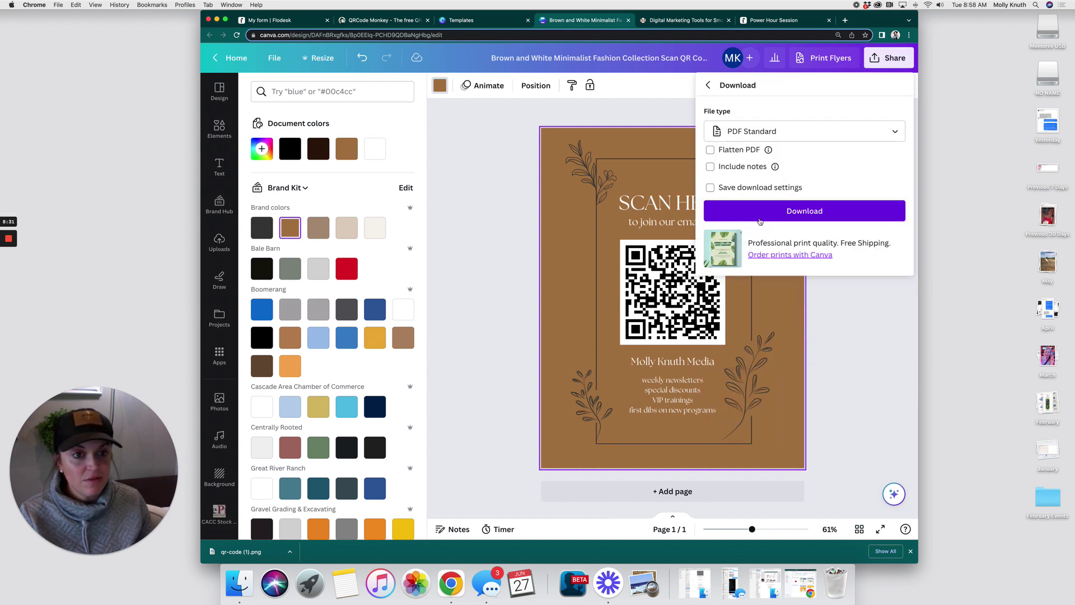
click(760, 220)
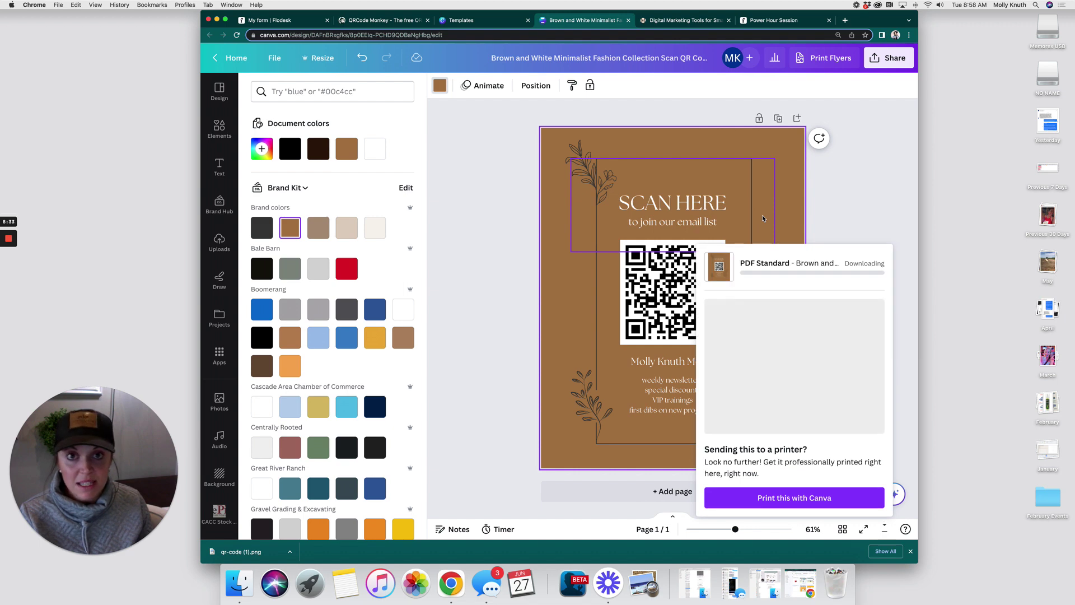
click(238, 554)
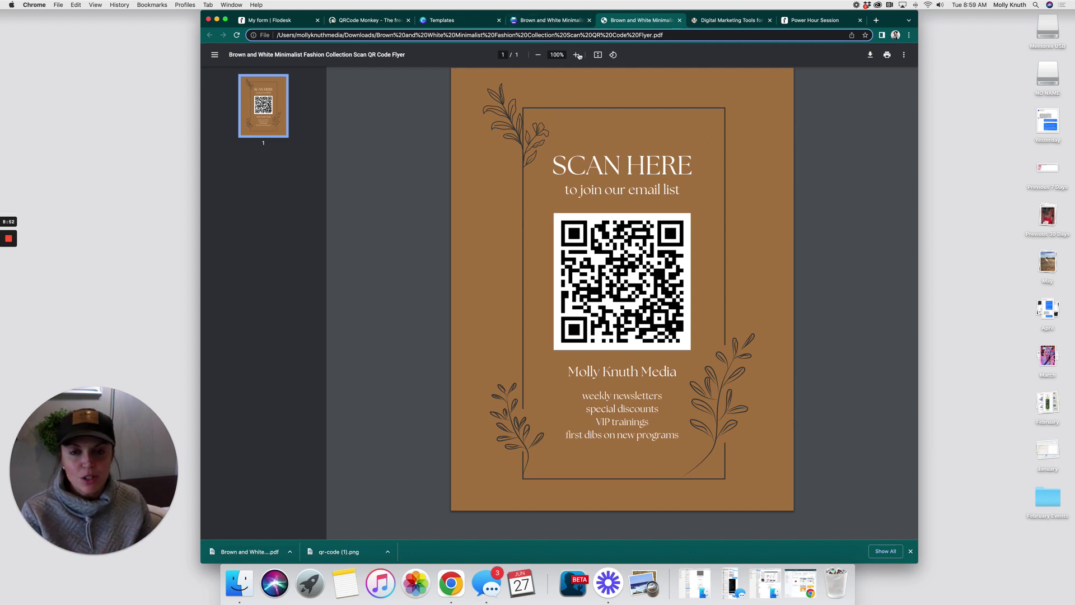
Return to the flyer design and look through the print products offered for it.
click(549, 20)
click(898, 153)
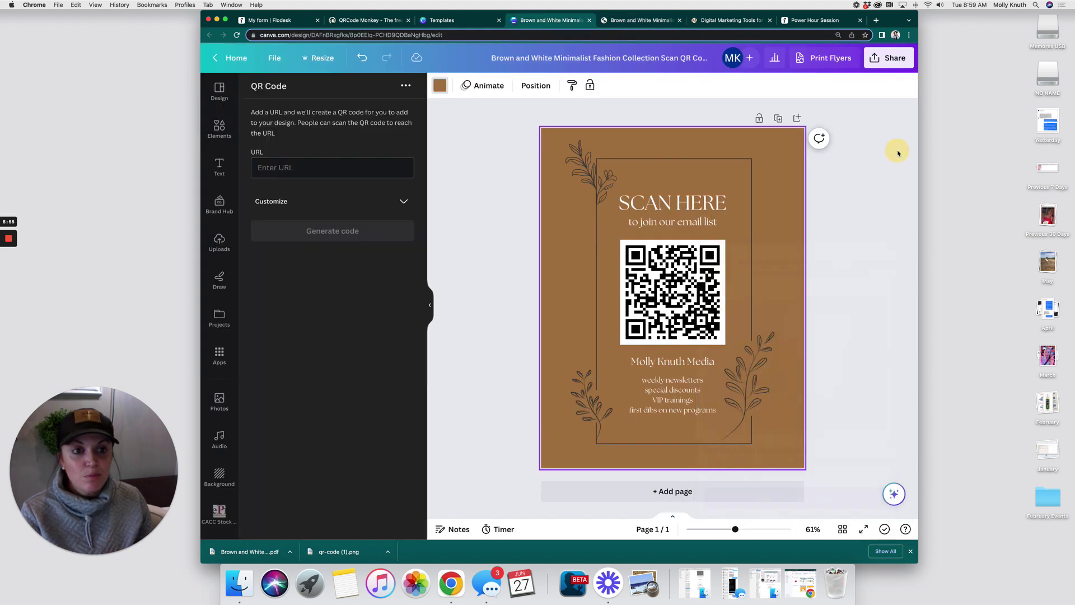
click(890, 58)
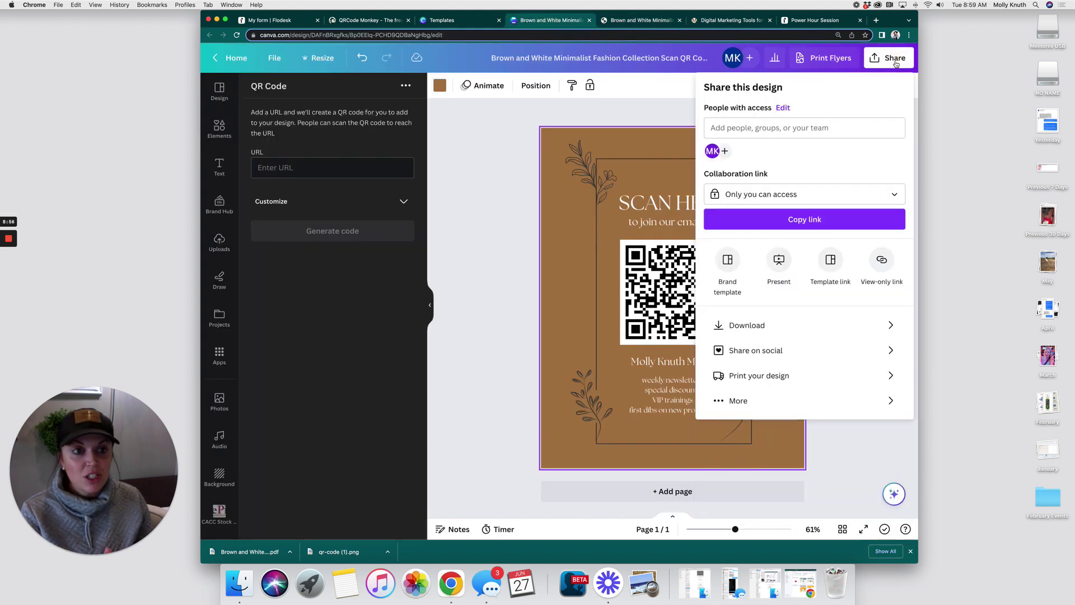
click(772, 376)
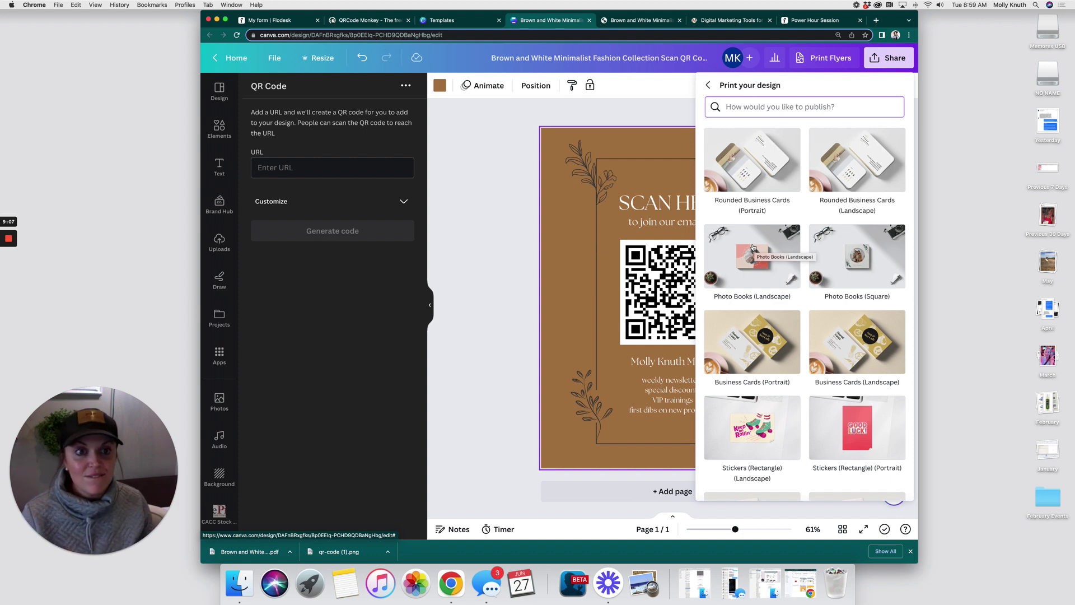
click(509, 171)
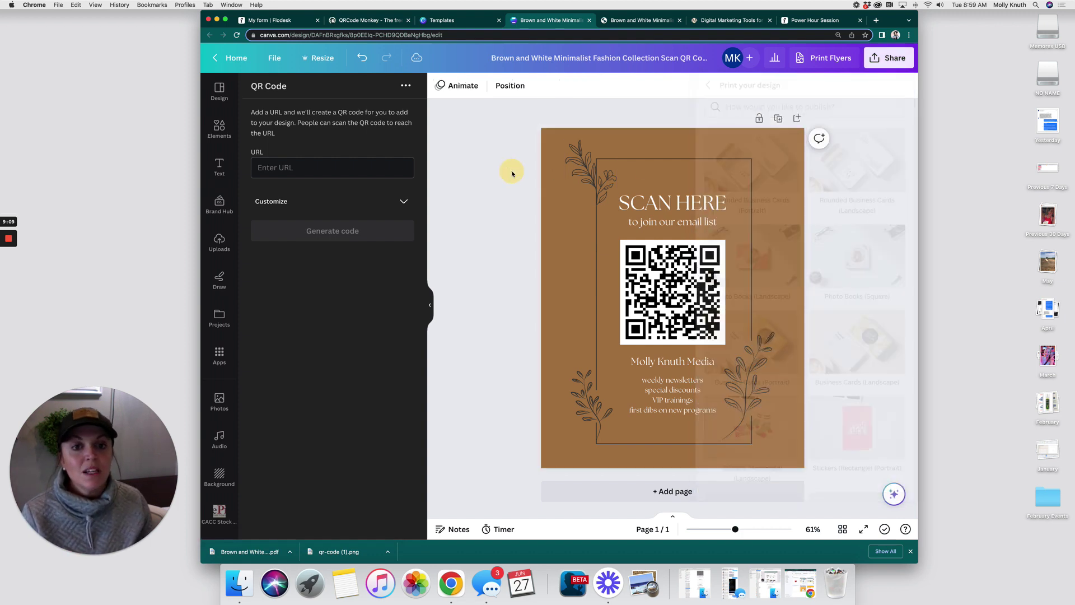